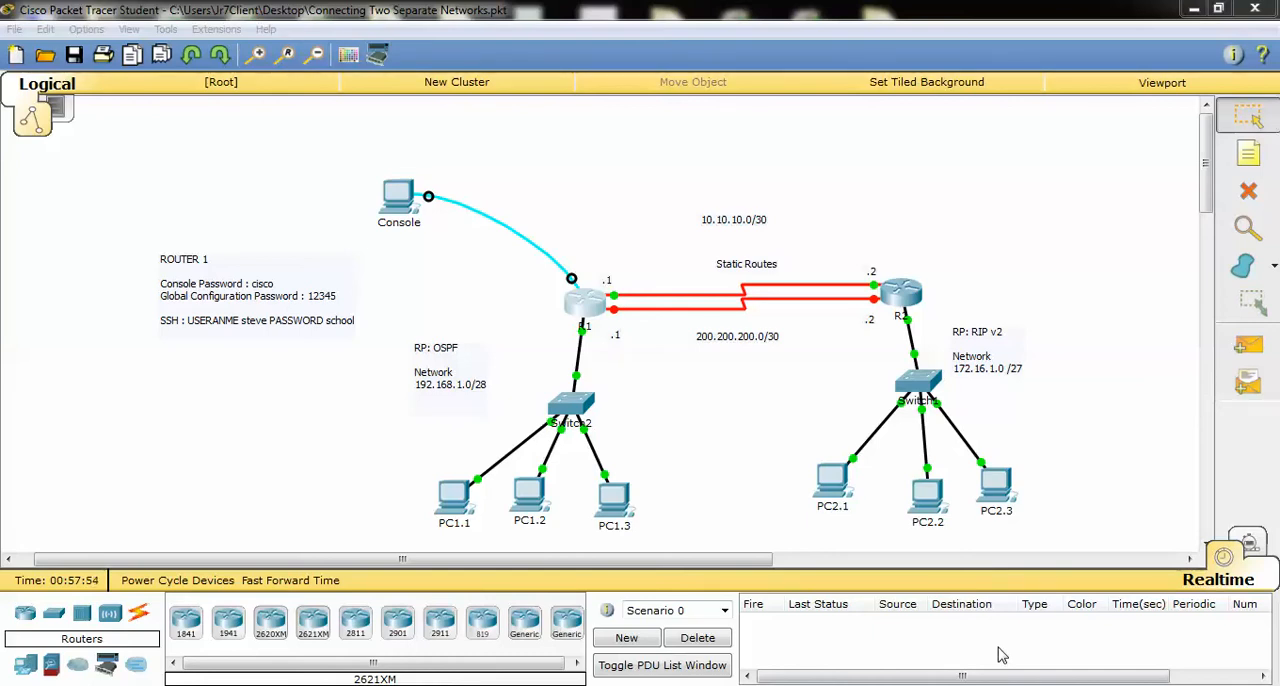
Open router R1's command line interface and enter privileged EXEC mode
{"action": "left_click", "coordinate": [588, 303]}
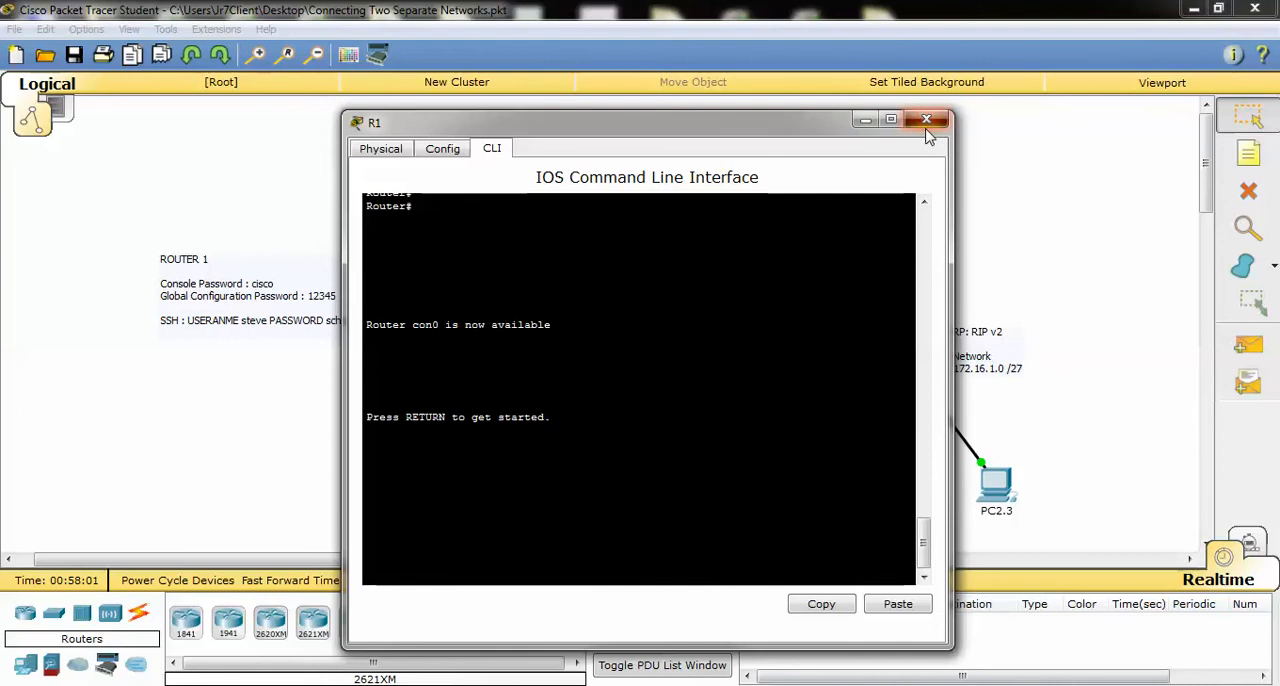
{"action": "left_click", "coordinate": [921, 120]}
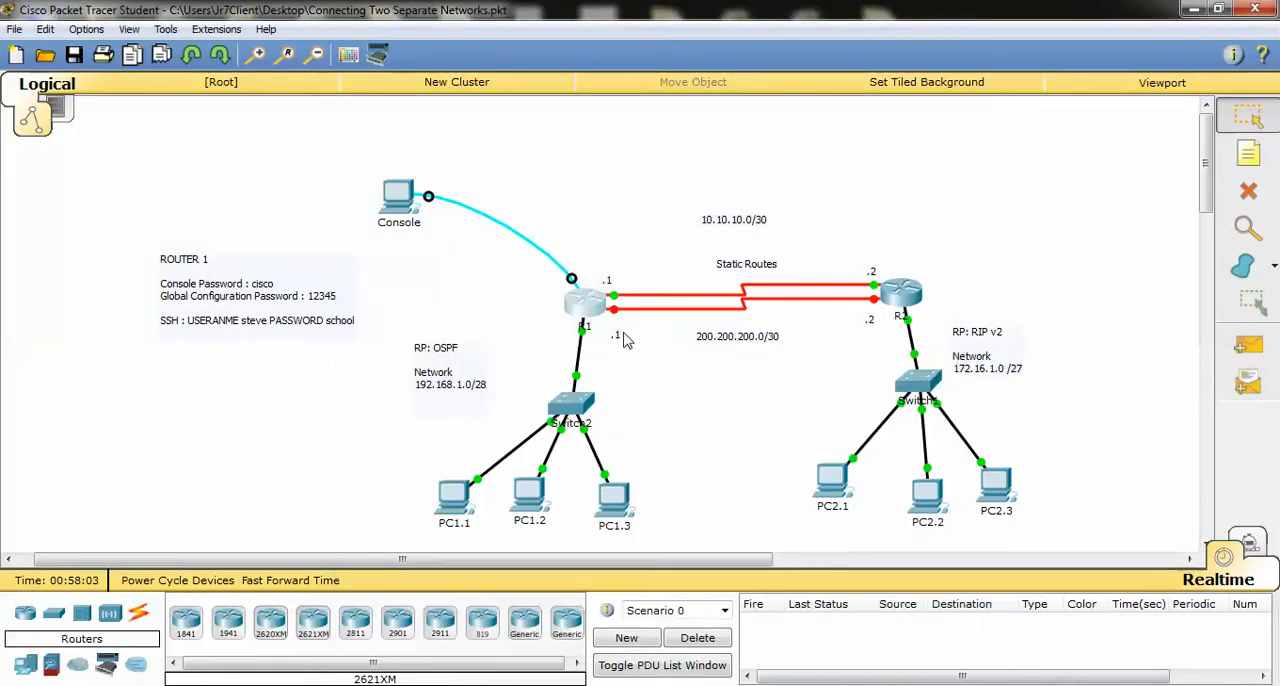
{"action": "left_click", "coordinate": [588, 306]}
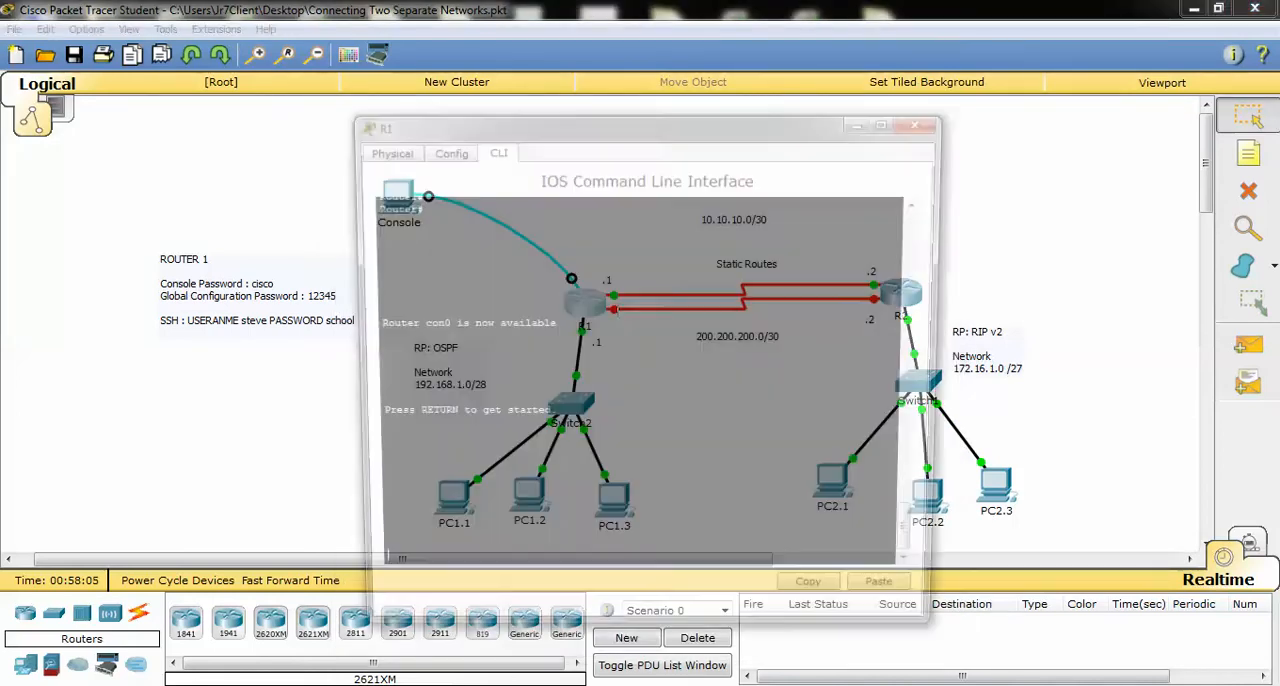
{"action": "key", "text": "Return"}
{"action": "type", "text": "en"}
{"action": "key", "text": "Return"}
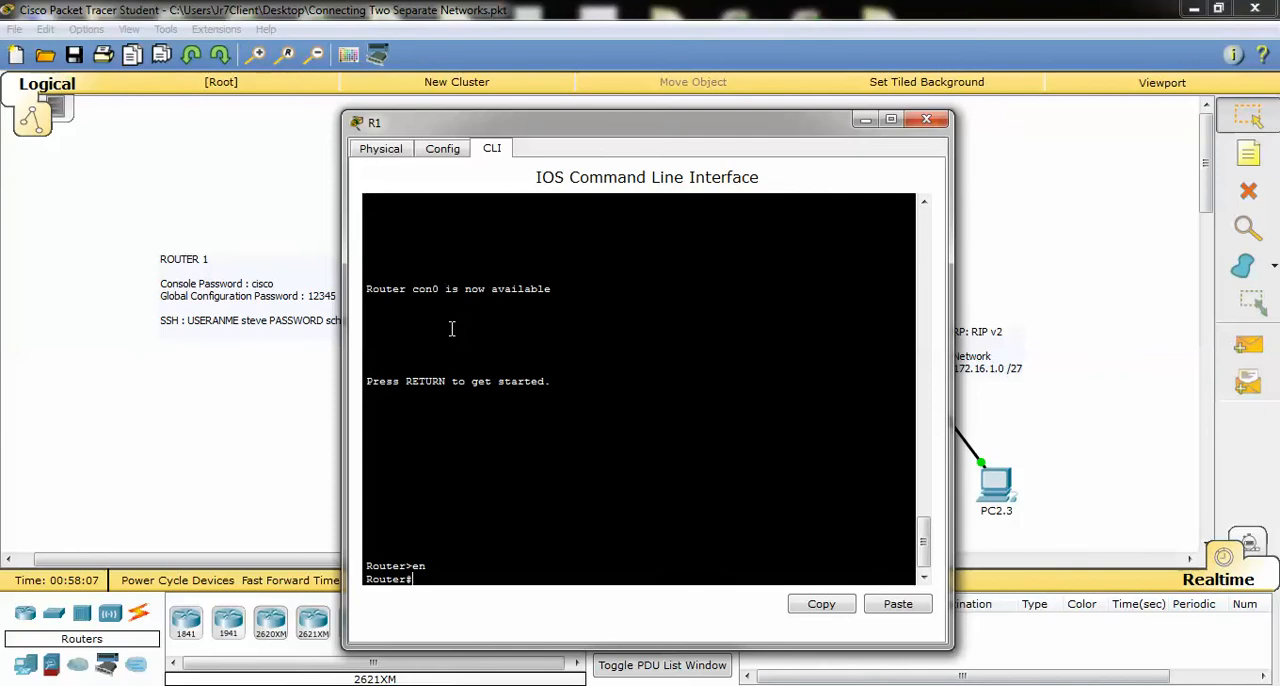
Show R1's brief IP interface summary and view it beside the network topology
{"action": "type", "text": "show ip inte"}
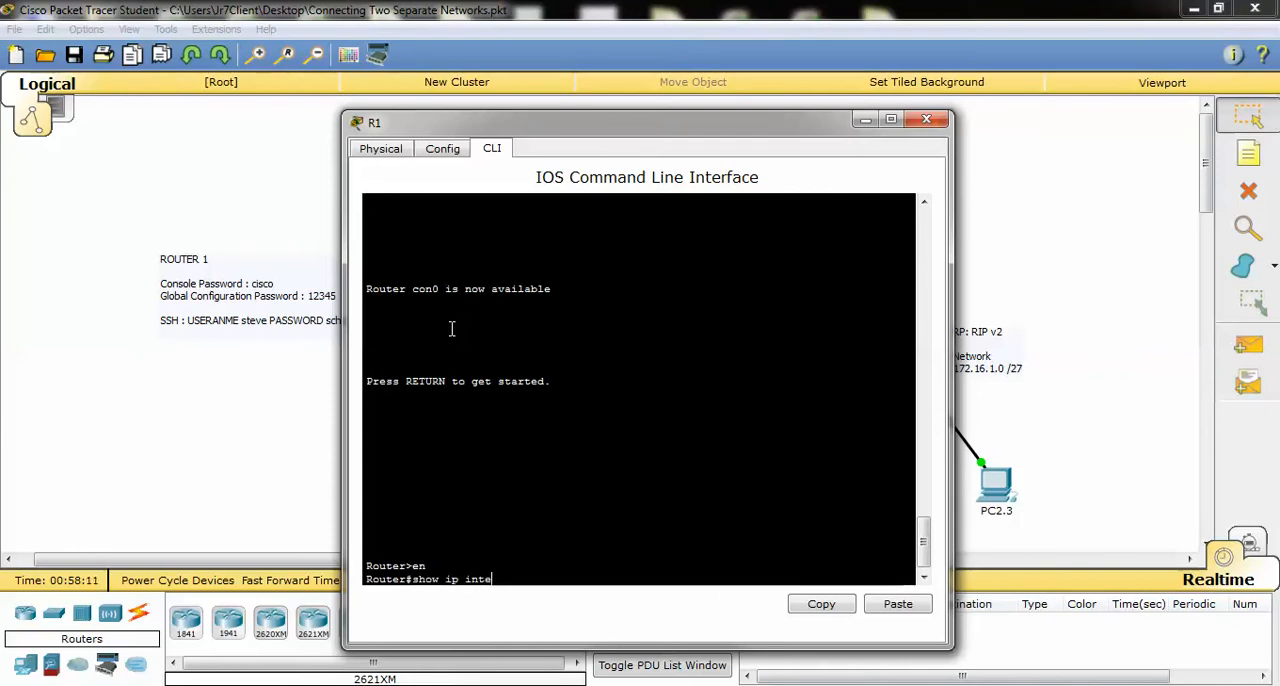
{"action": "type", "text": "rface brief"}
{"action": "key", "text": "Return"}
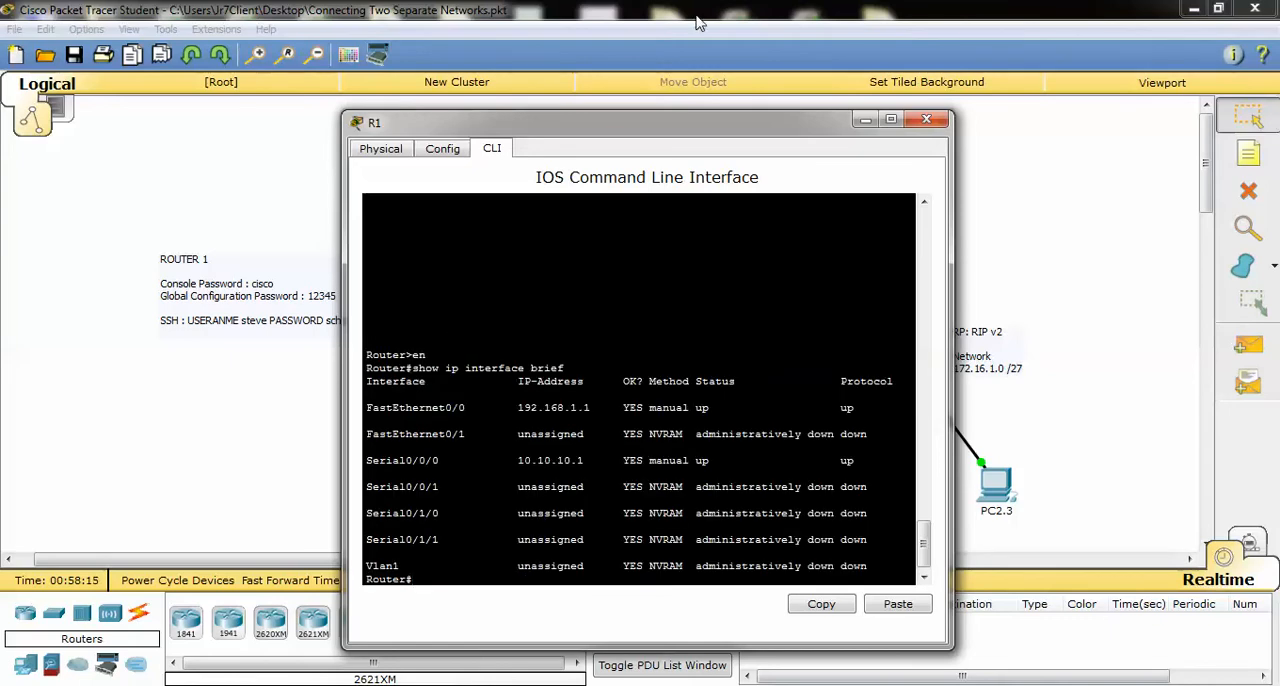
{"action": "left_click_drag", "start_coordinate": [680, 130], "coordinate": [890, 88]}
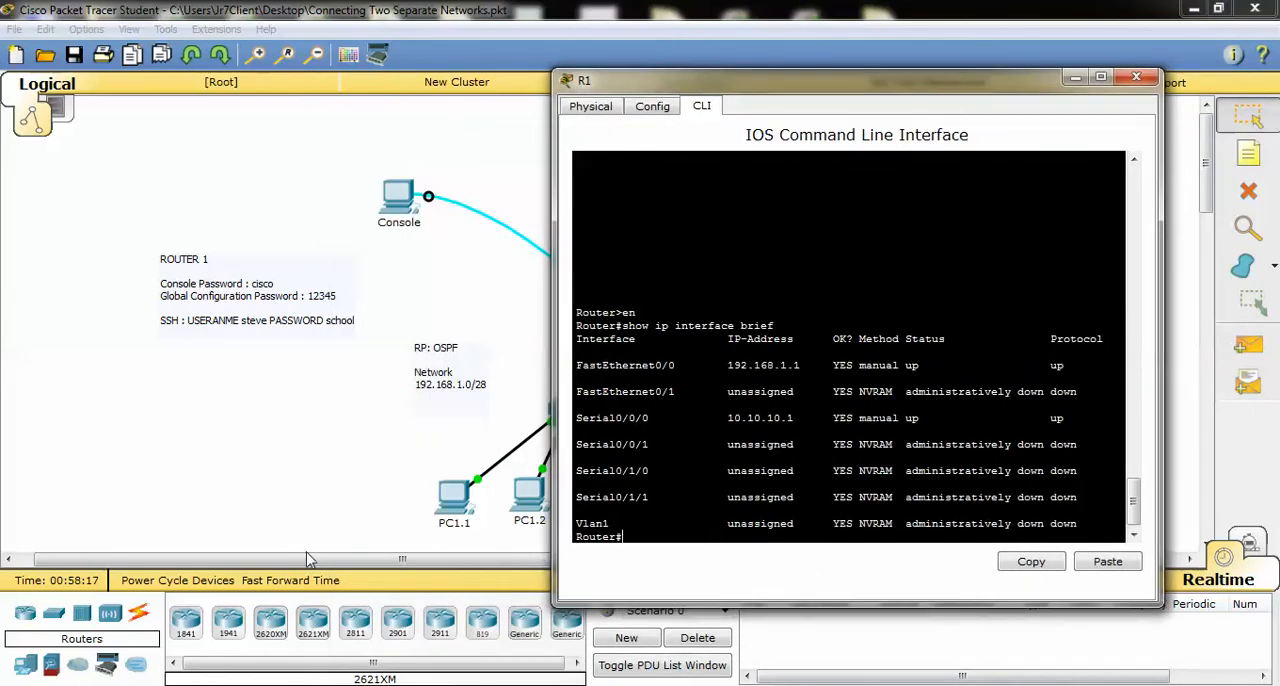
{"action": "left_click_drag", "start_coordinate": [308, 560], "coordinate": [508, 568]}
{"action": "left_click", "coordinate": [258, 685]}
{"action": "left_click", "coordinate": [343, 617]}
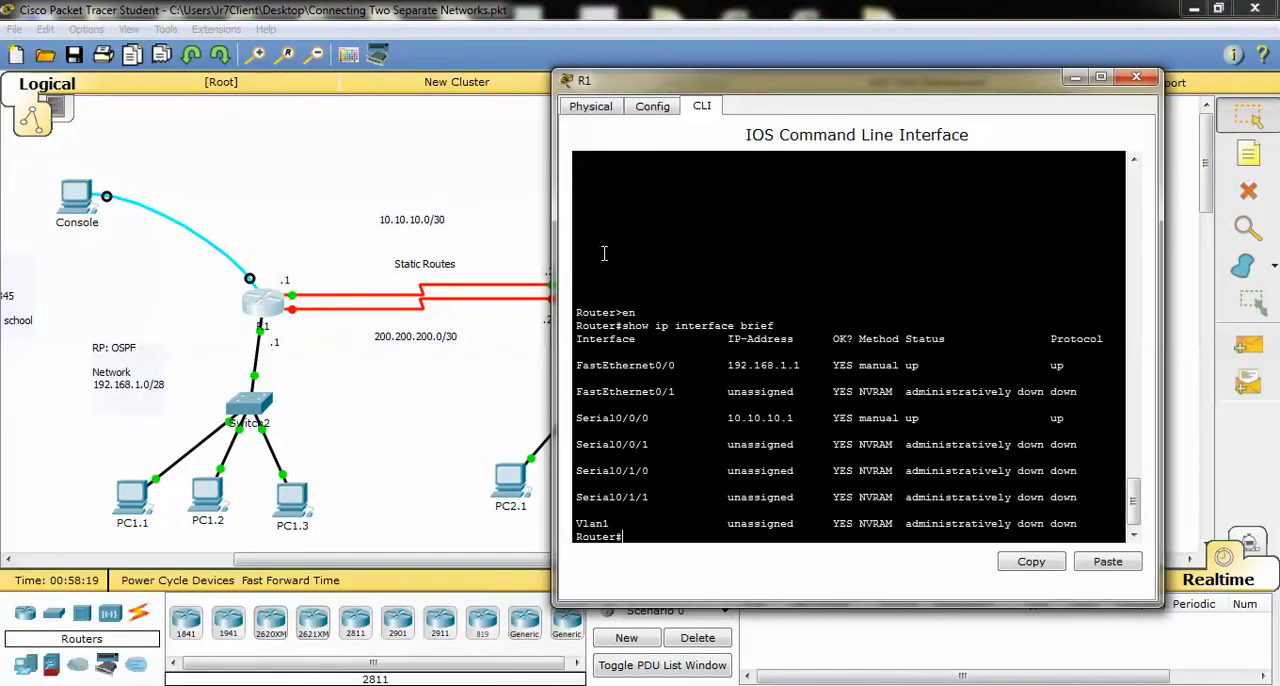
Delete the lower serial link between R1 and R2, the one labelled 200.200.200.0/30
{"action": "left_click", "coordinate": [448, 470]}
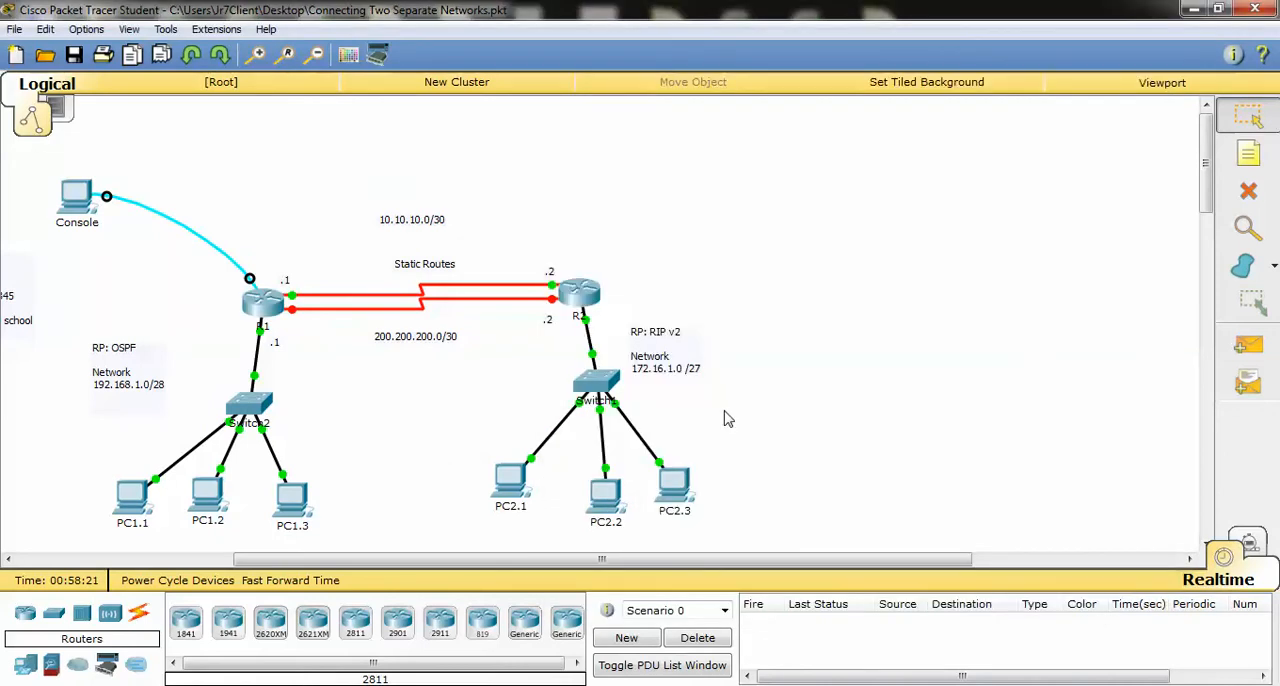
{"action": "left_click", "coordinate": [1249, 191]}
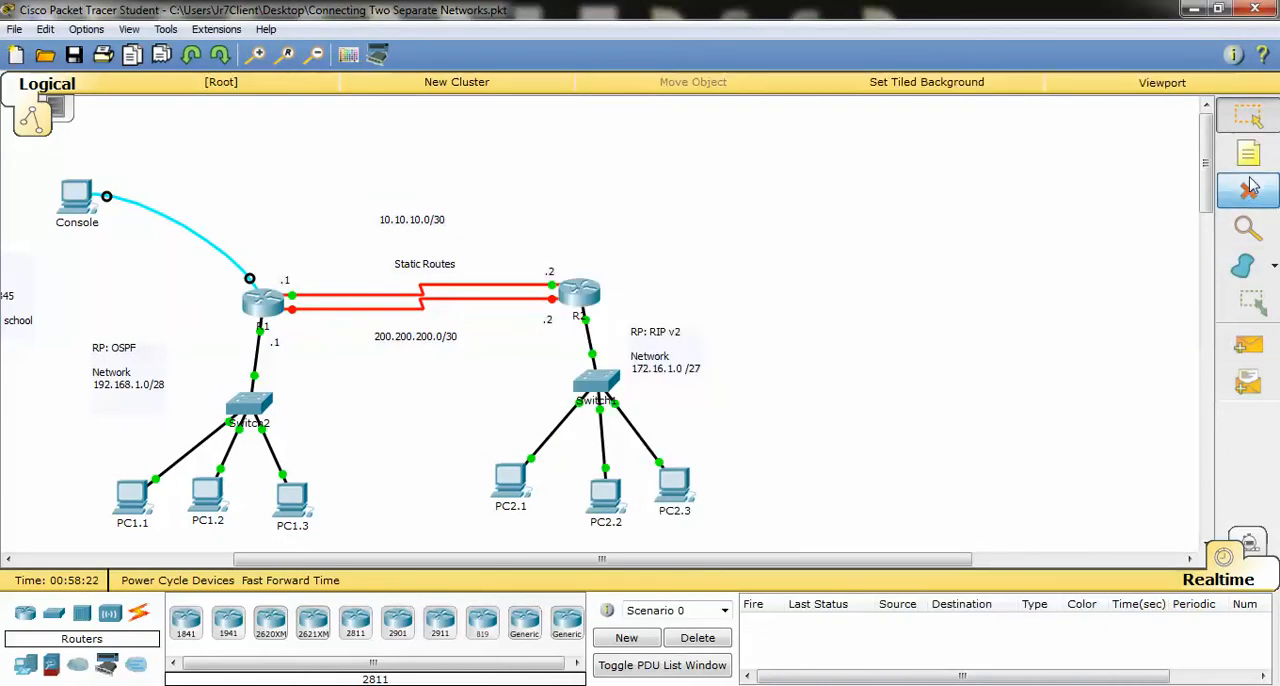
{"action": "left_click", "coordinate": [362, 310]}
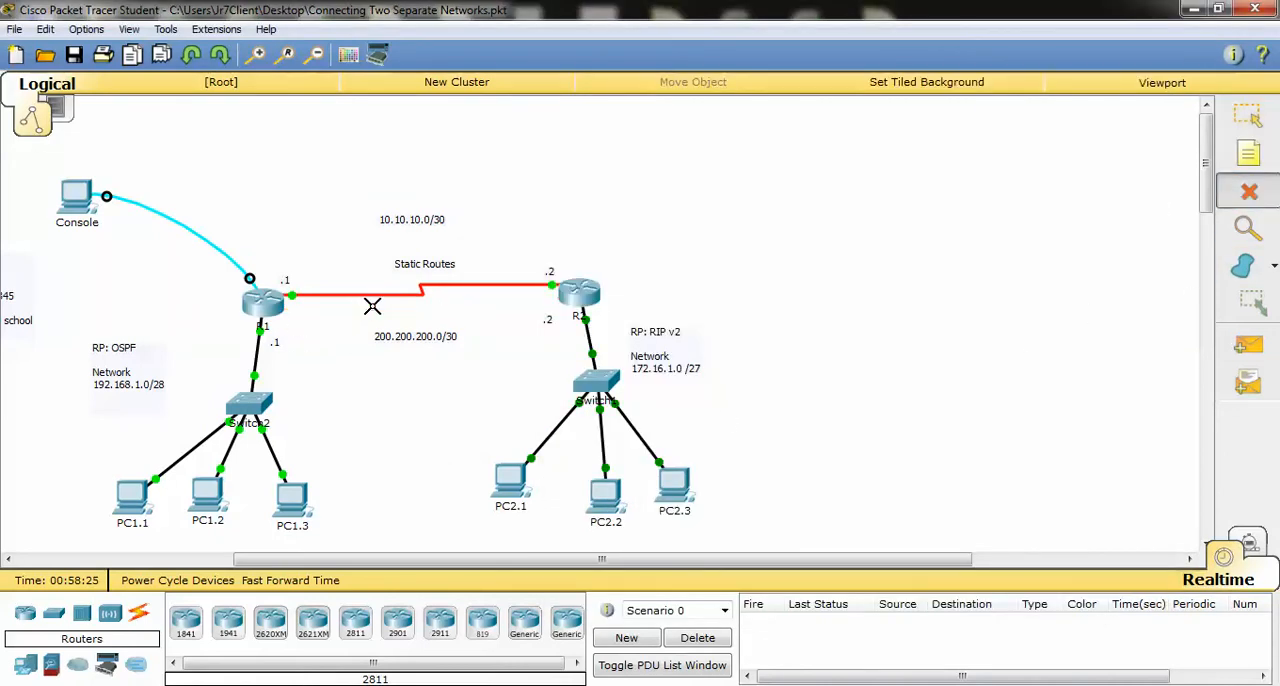
{"action": "key", "text": "Escape"}
Nudge the .1 address label beneath R1 slightly upward and bring R1's interface summary back into view
{"action": "left_click", "coordinate": [377, 580]}
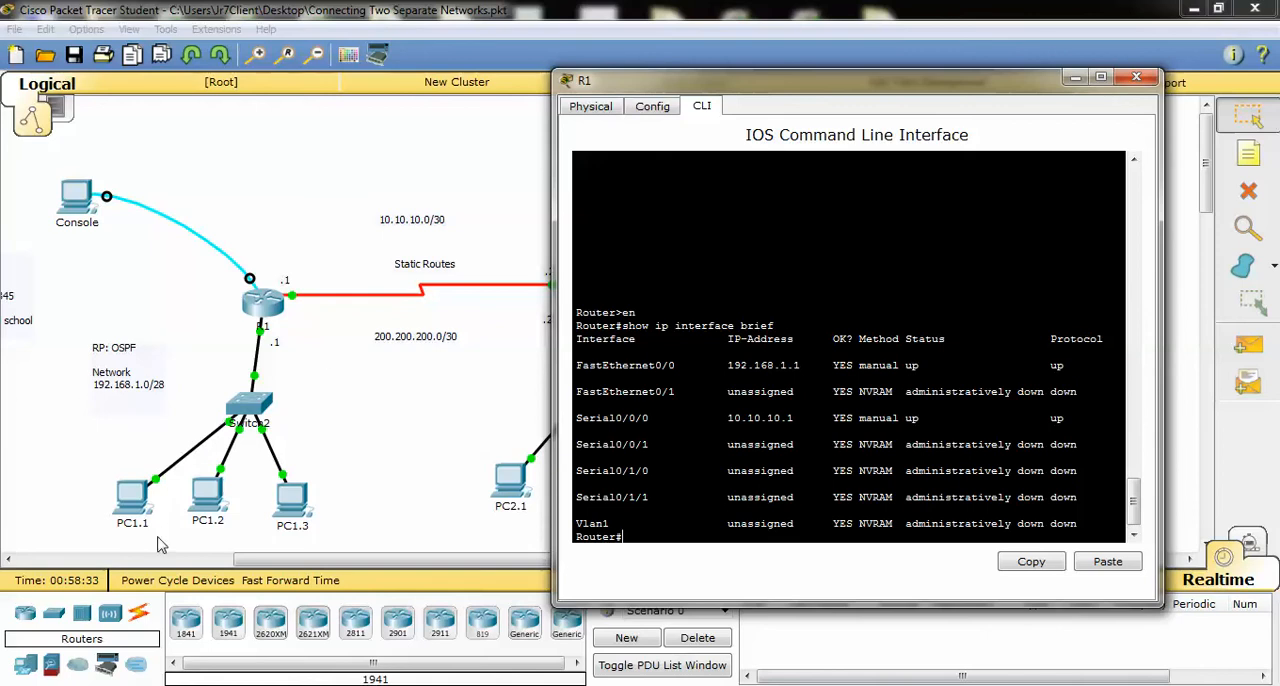
{"action": "left_click", "coordinate": [280, 342]}
{"action": "left_click", "coordinate": [260, 685]}
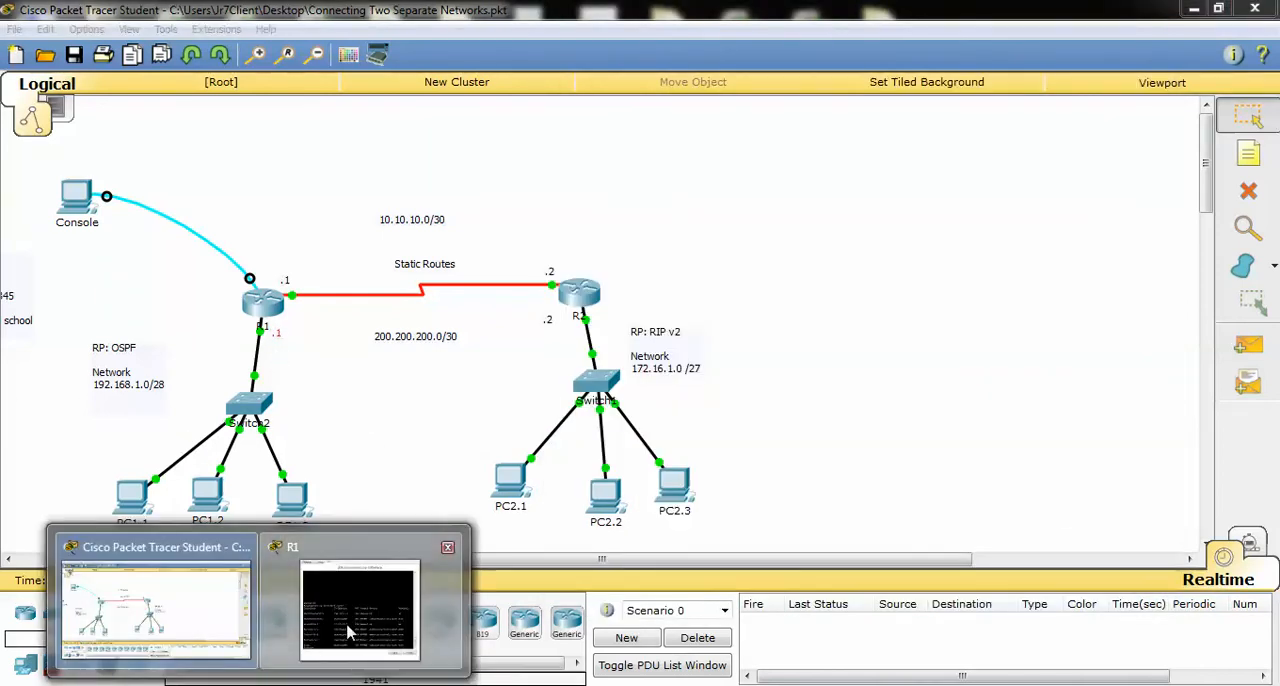
{"action": "left_click", "coordinate": [349, 631]}
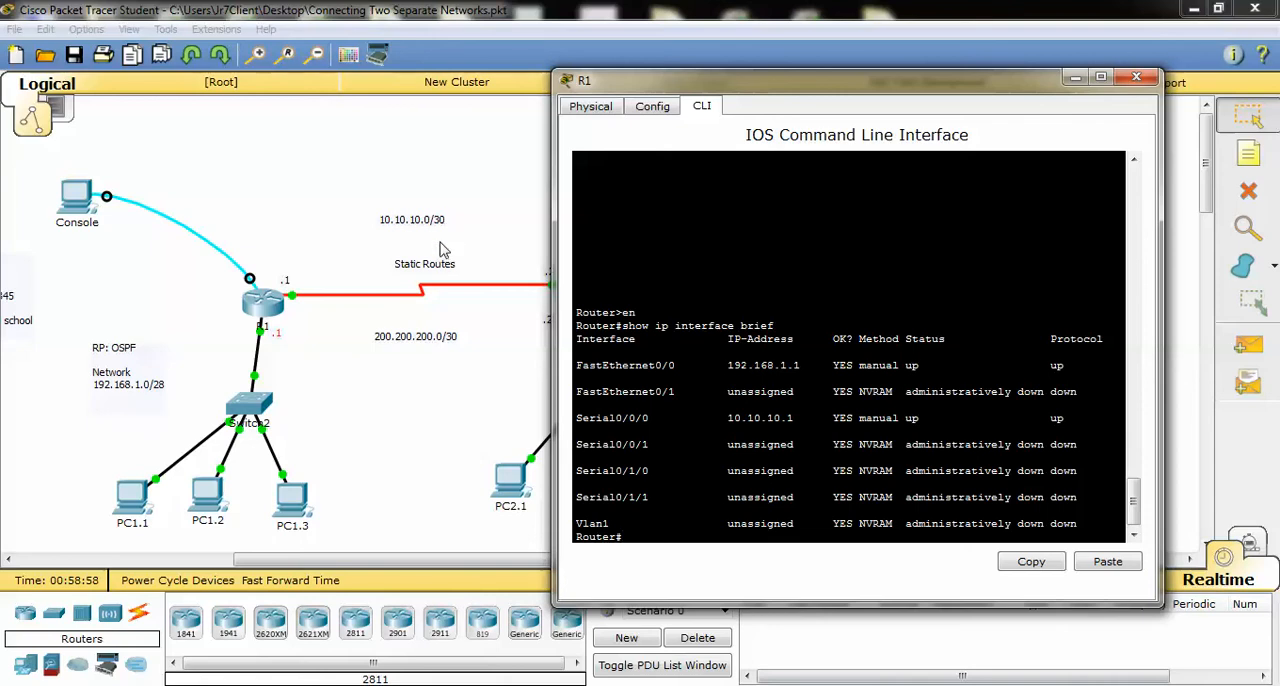
Switch from R1 to R2's command line, enter privileged EXEC mode and show its brief IP interface summary
{"action": "left_click", "coordinate": [1136, 77]}
{"action": "left_click", "coordinate": [580, 292]}
{"action": "key", "text": "Return"}
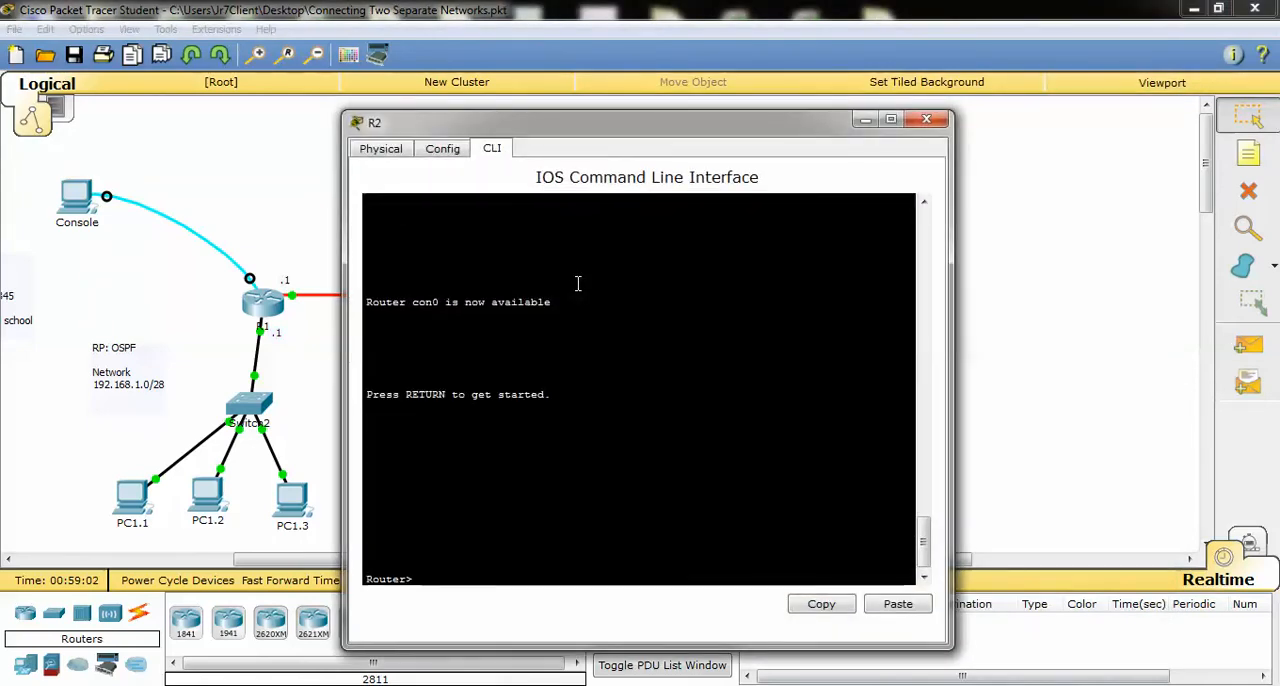
{"action": "type", "text": "en"}
{"action": "key", "text": "Return"}
{"action": "type", "text": "show "}
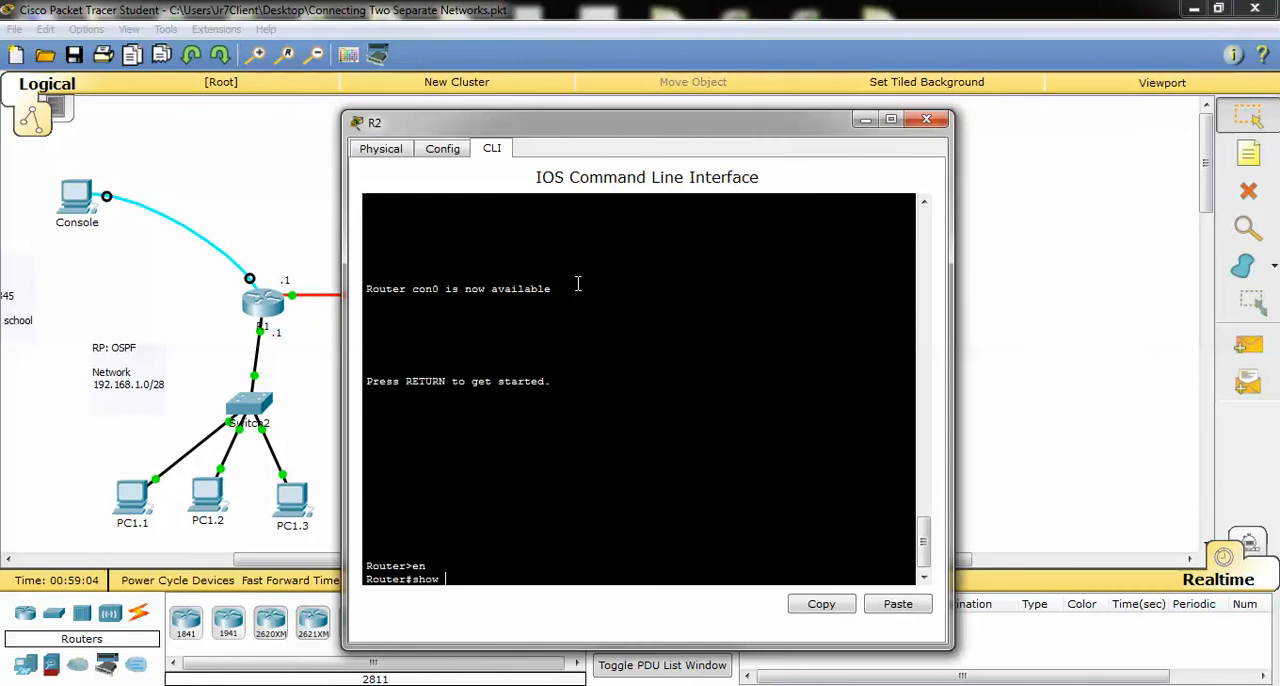
{"action": "type", "text": "ip int br"}
{"action": "key", "text": "Return"}
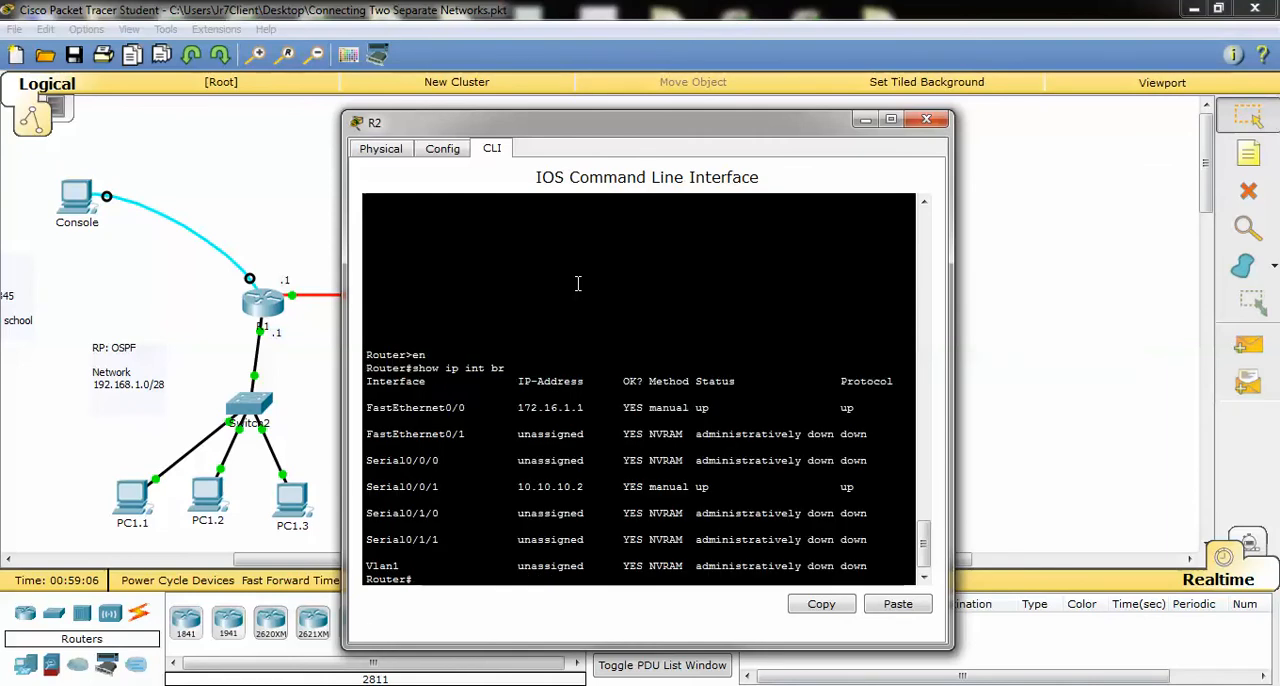
Ping R1's serial address 10.10.10.1 from R2, keeping the topology in view
{"action": "left_click_drag", "start_coordinate": [685, 130], "coordinate": [1097, 51]}
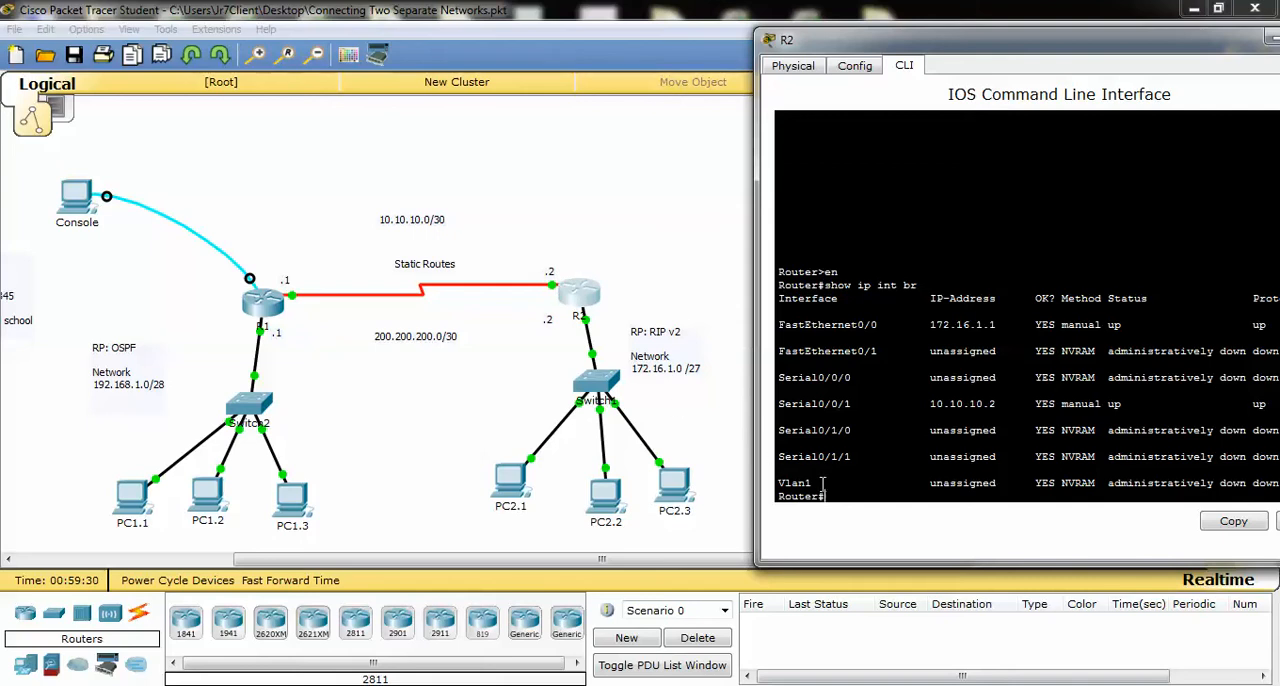
{"action": "type", "text": "ping 10.10.10.1"}
{"action": "key", "text": "Return"}
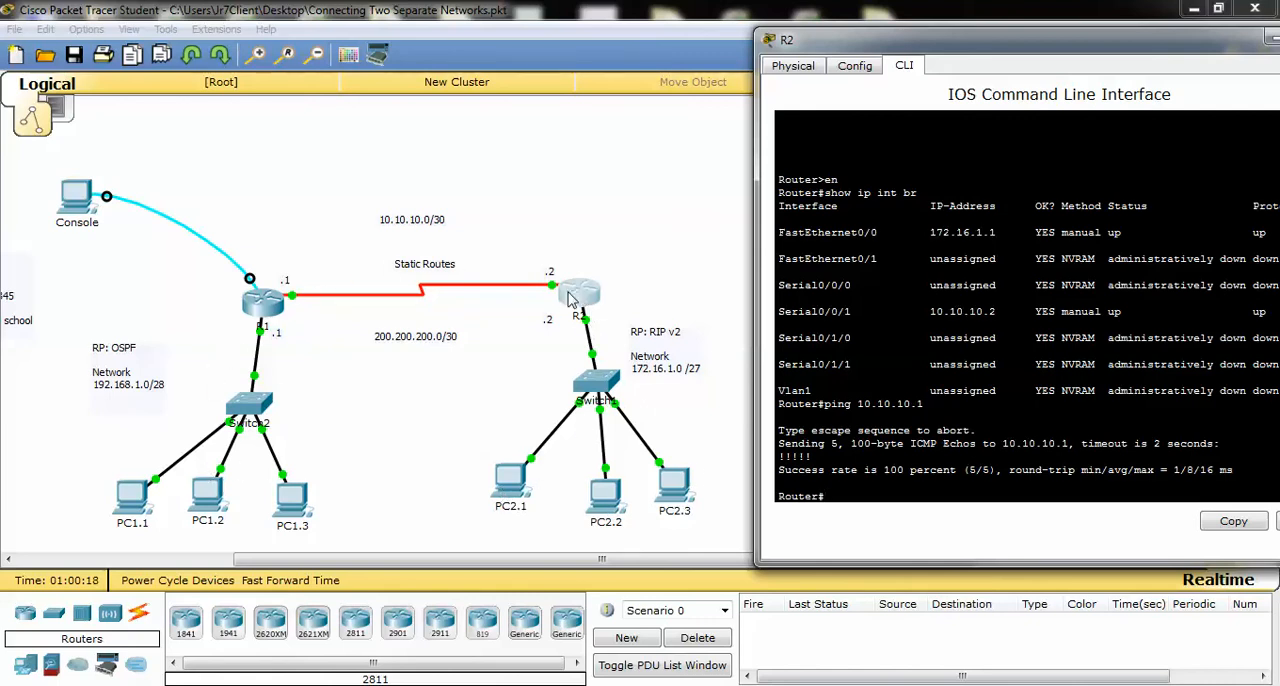
{"action": "left_click", "coordinate": [512, 486]}
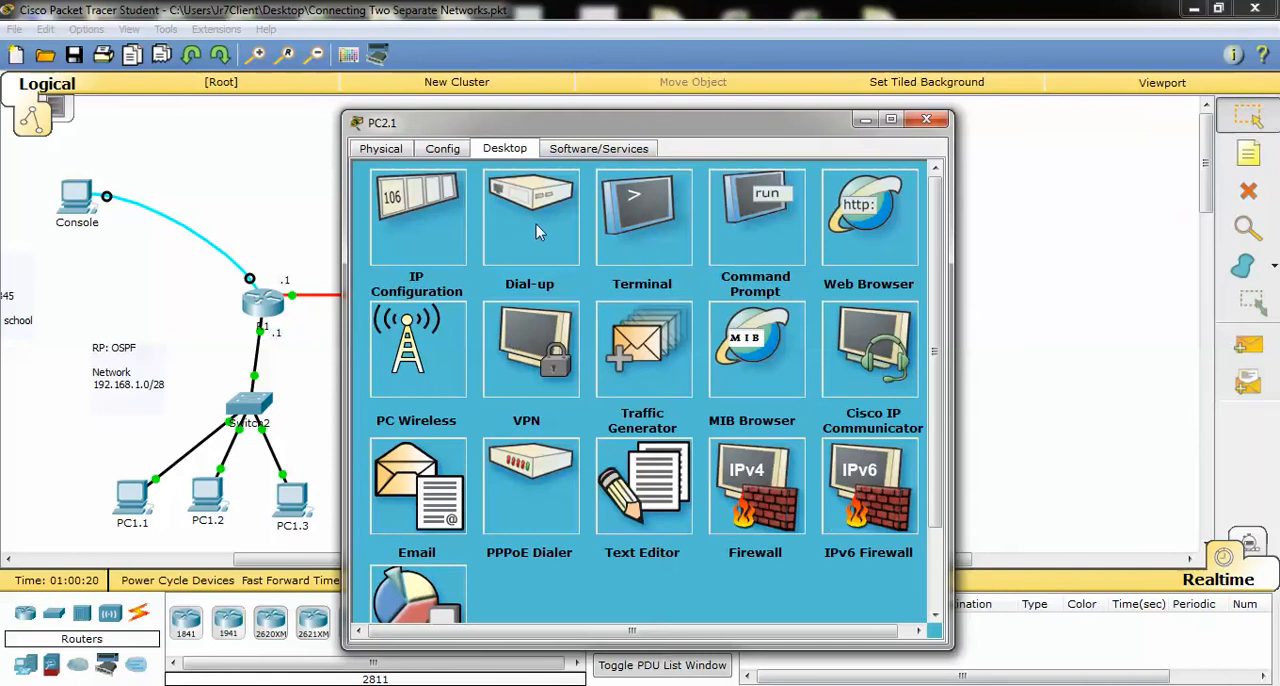
{"action": "left_click", "coordinate": [926, 121]}
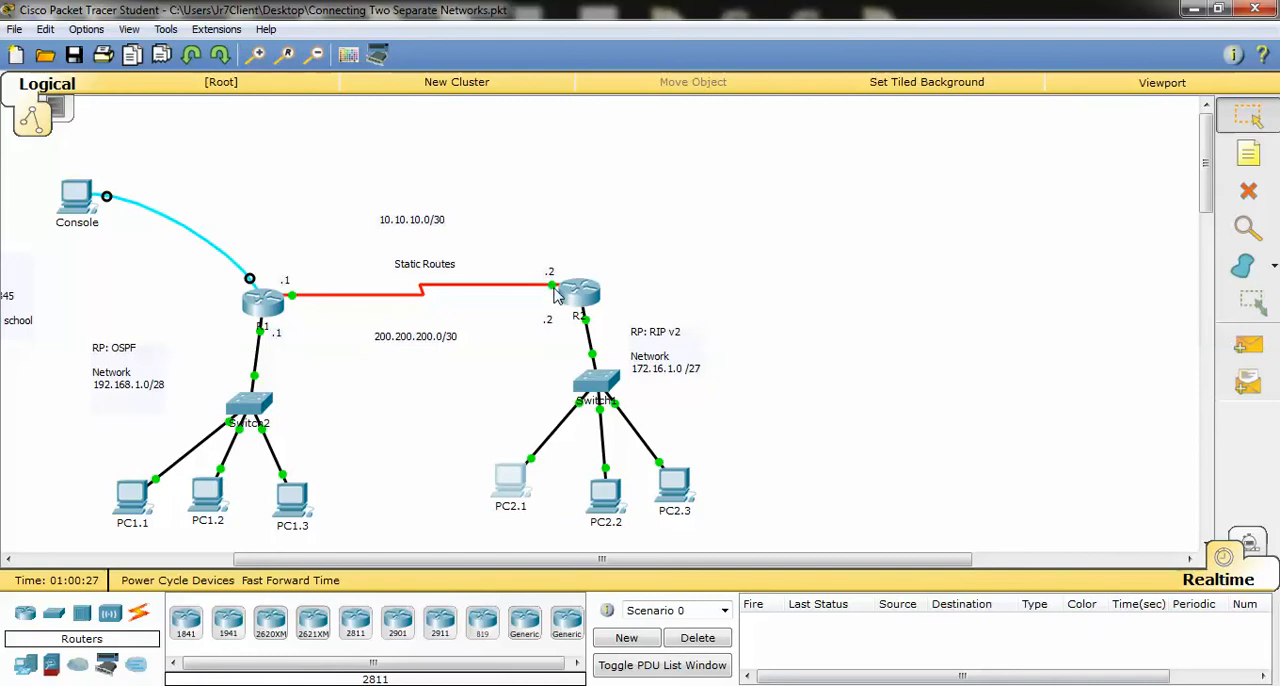
{"action": "left_click", "coordinate": [258, 685]}
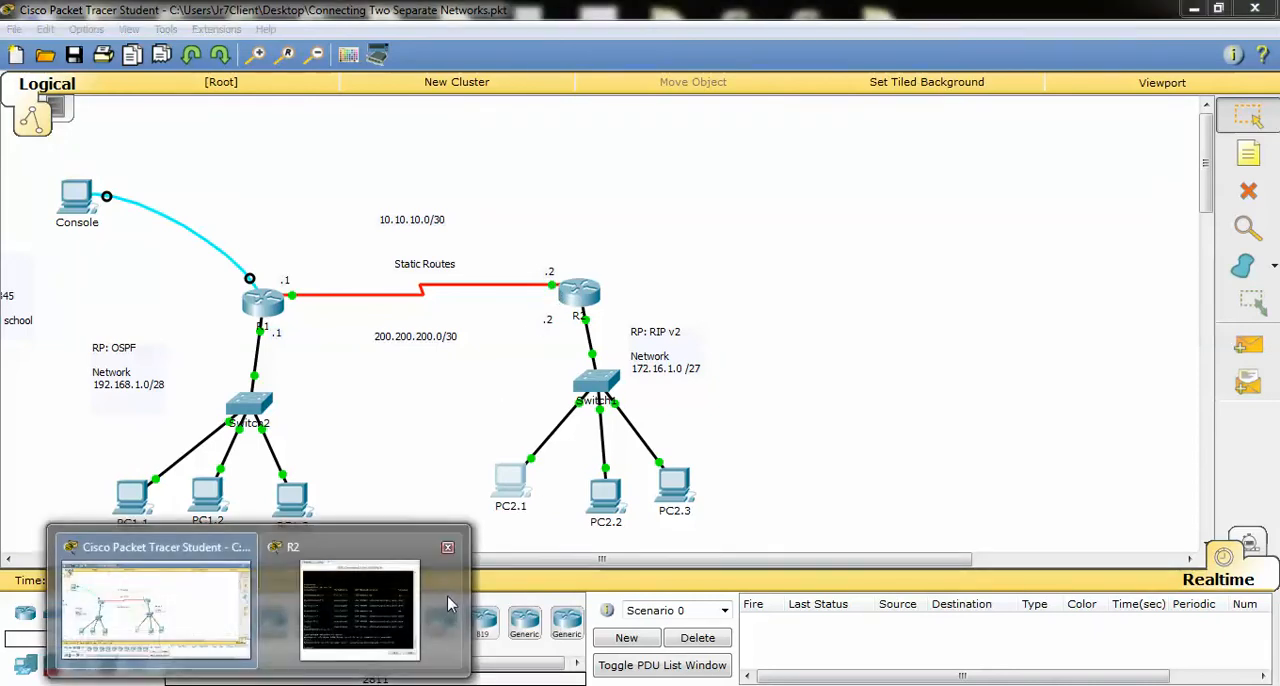
{"action": "left_click", "coordinate": [447, 595]}
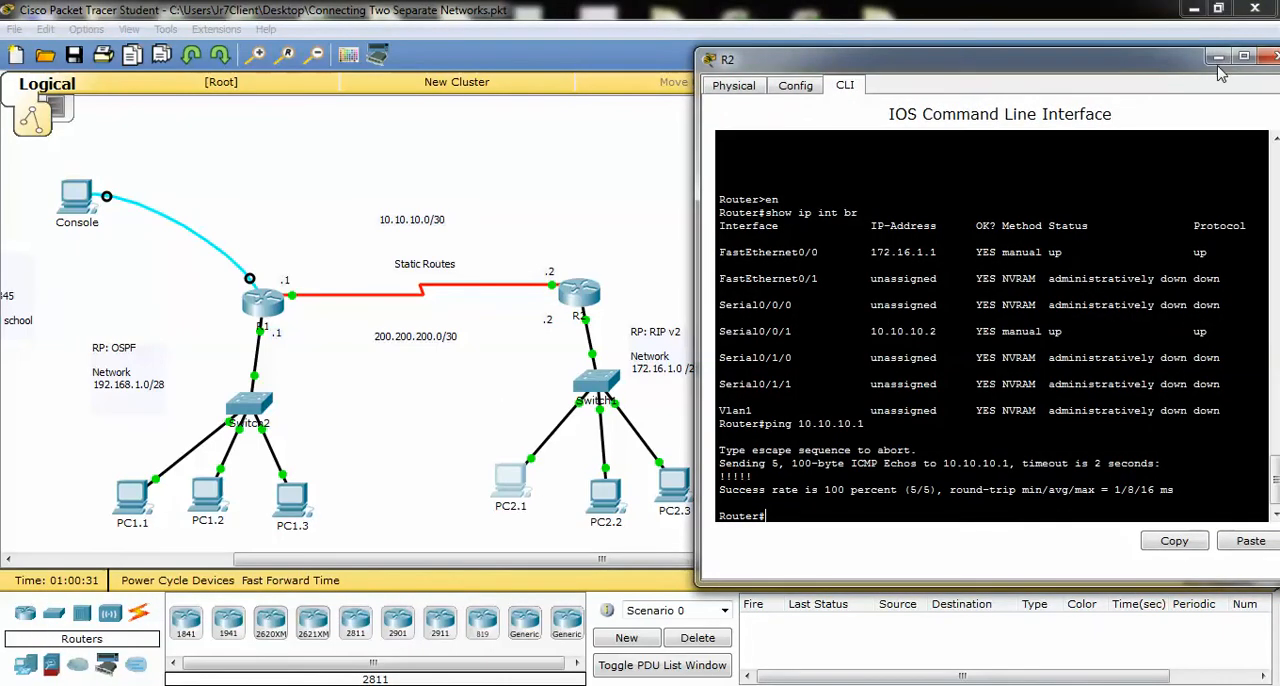
{"action": "left_click", "coordinate": [1219, 58]}
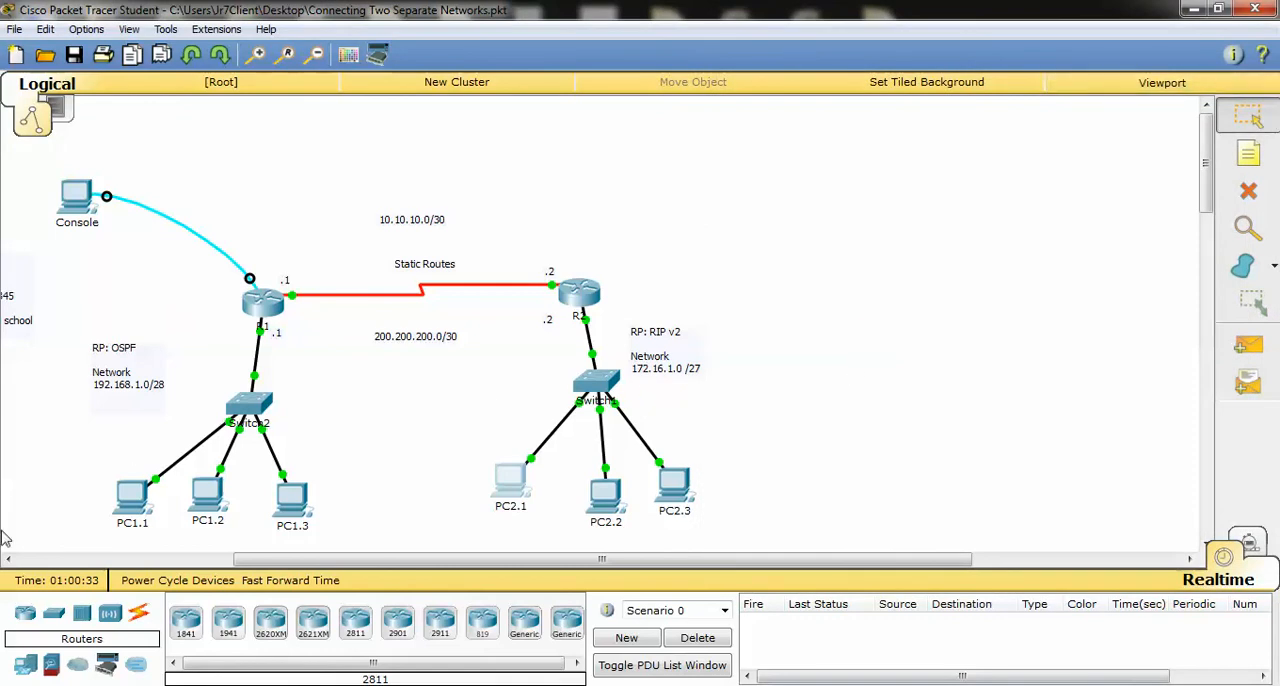
Ping 192.168.1.1 from PC2.1's Command Prompt, then close the PC's window
{"action": "left_click", "coordinate": [507, 490]}
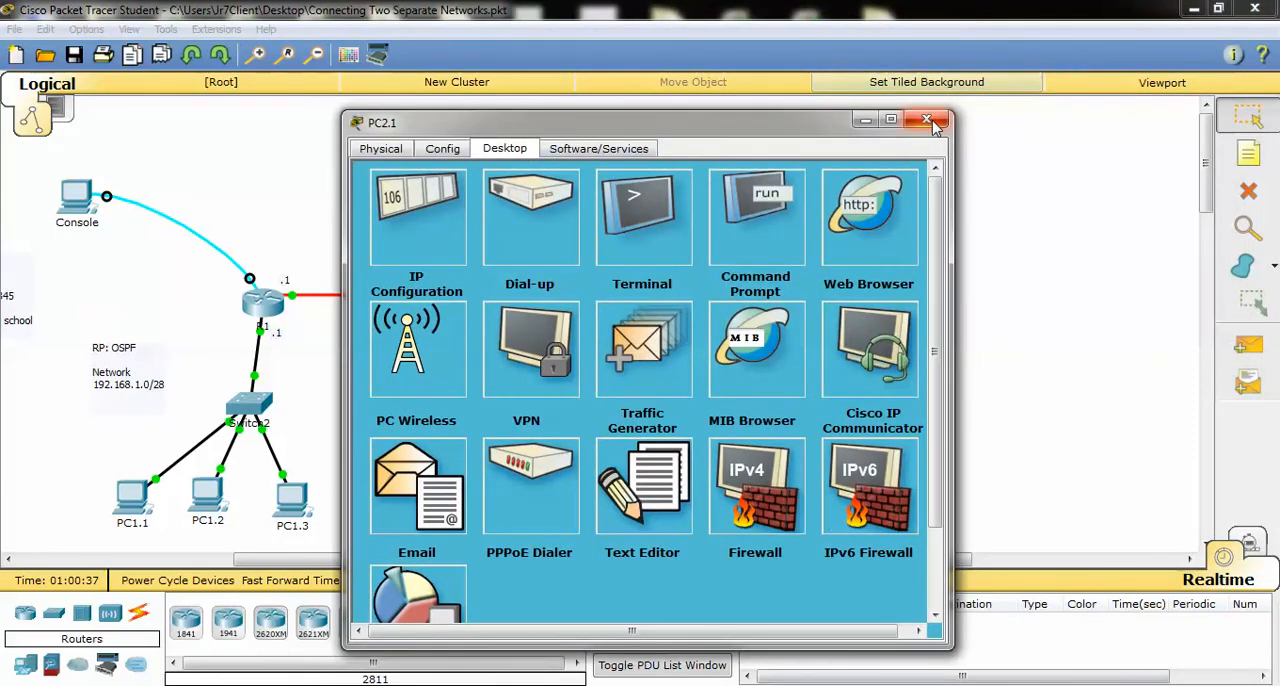
{"action": "left_click_drag", "start_coordinate": [841, 115], "coordinate": [841, 124]}
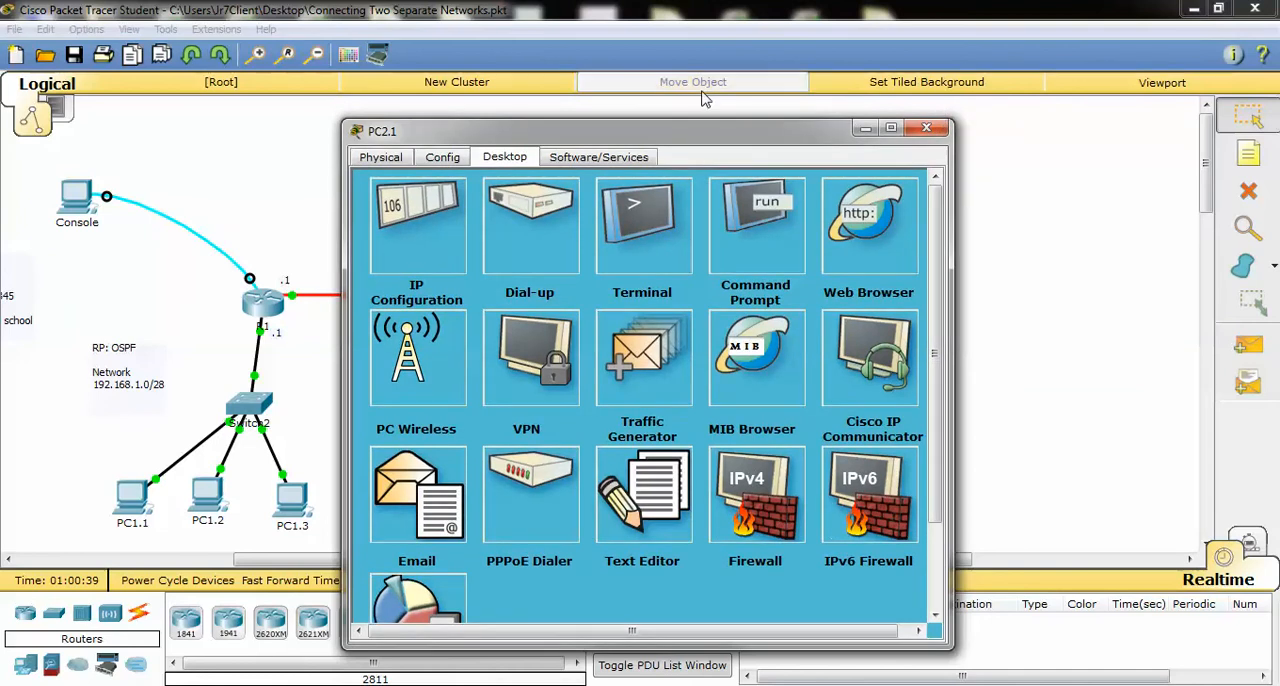
{"action": "left_click_drag", "start_coordinate": [716, 134], "coordinate": [1006, 110]}
{"action": "left_click", "coordinate": [1030, 215]}
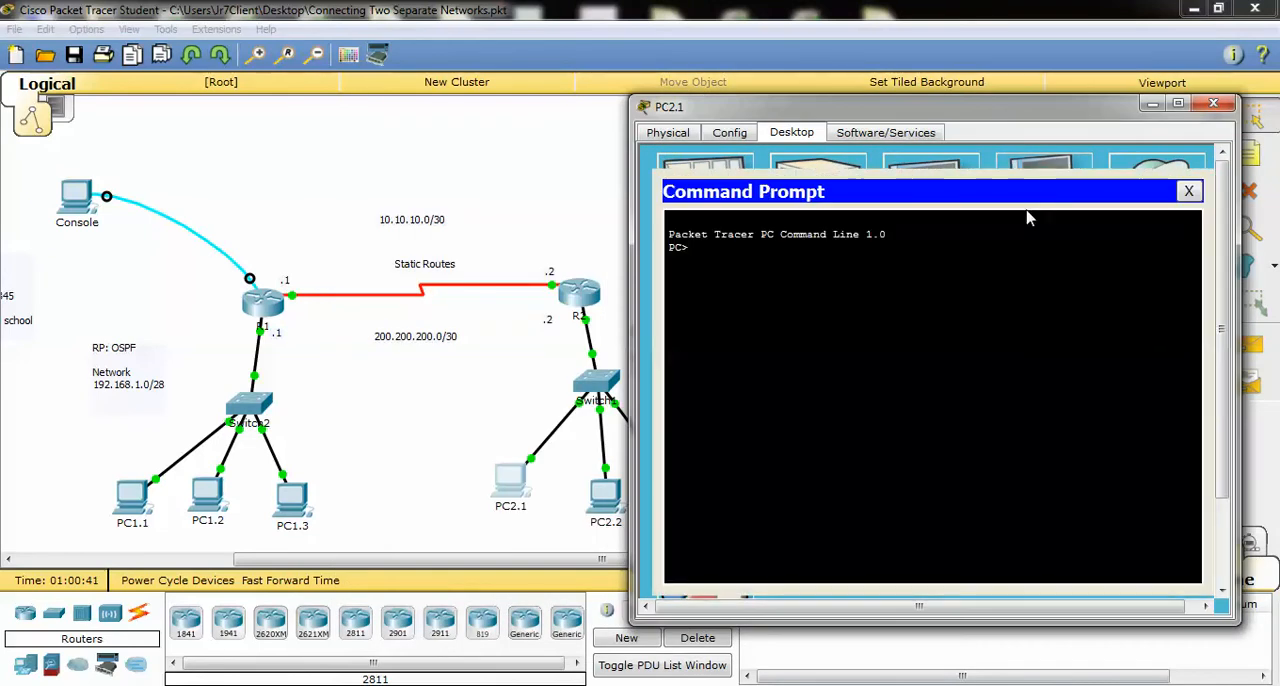
{"action": "type", "text": "ping 1"}
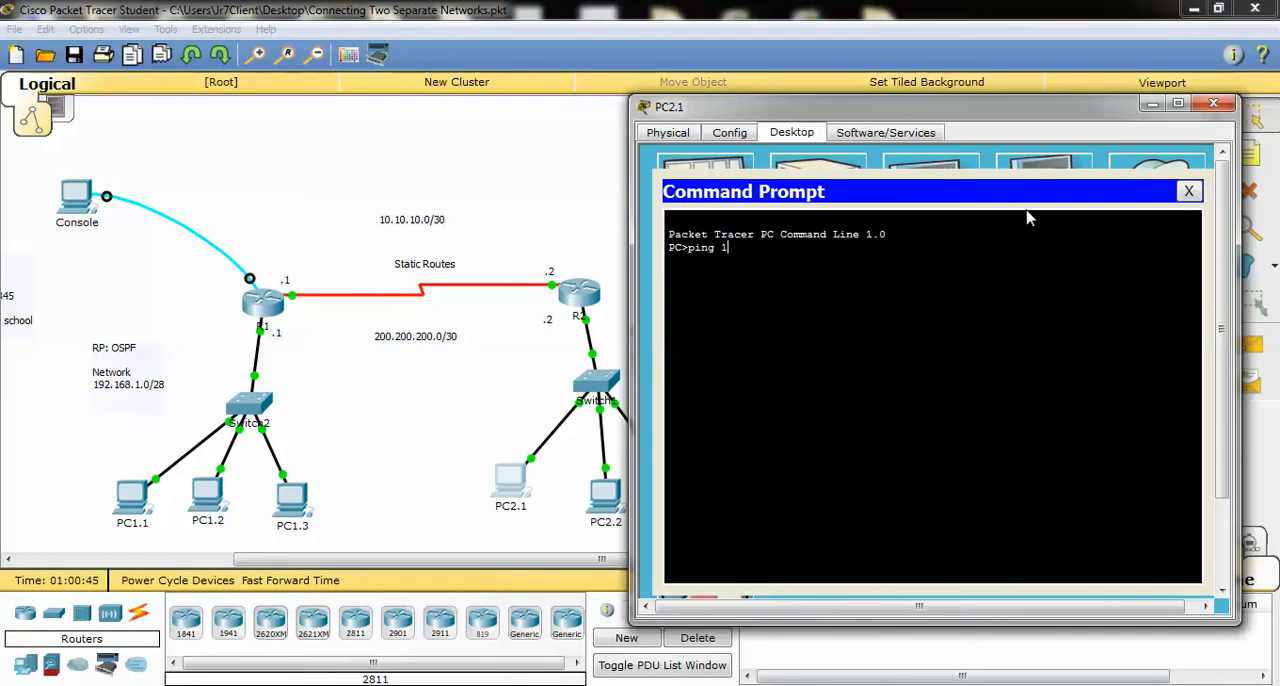
{"action": "type", "text": "92.168.1.1"}
{"action": "key", "text": "Return"}
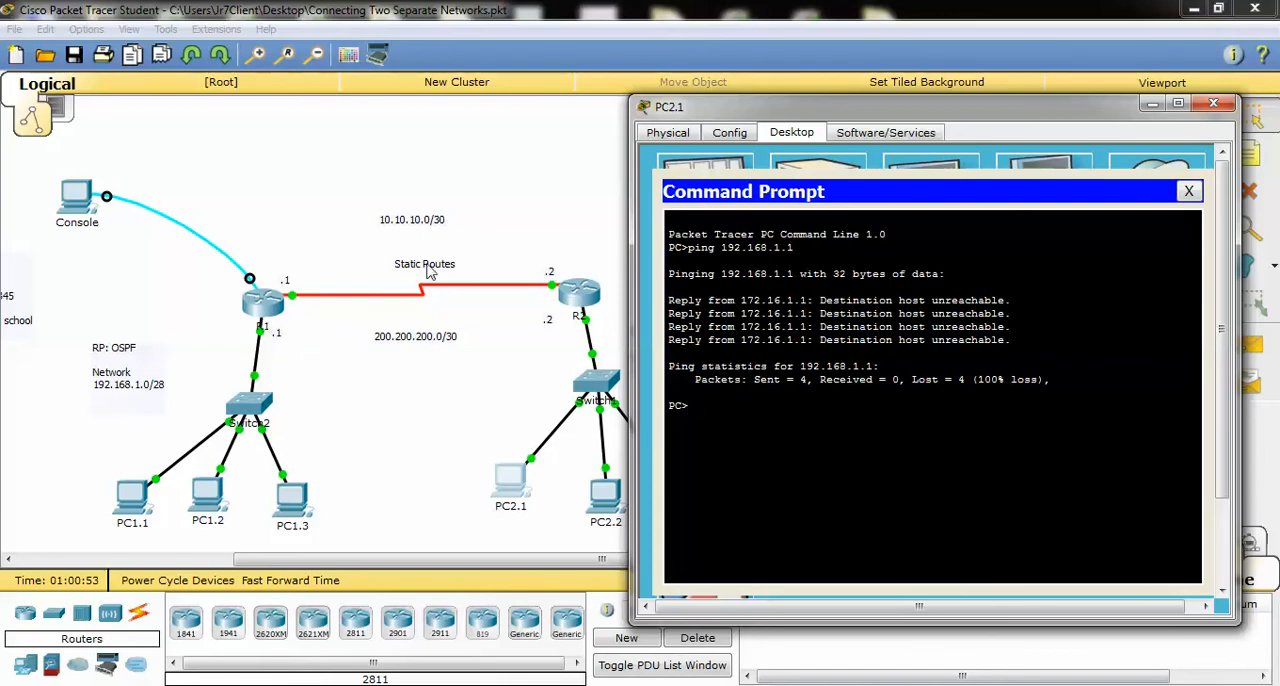
{"action": "left_click", "coordinate": [1189, 191]}
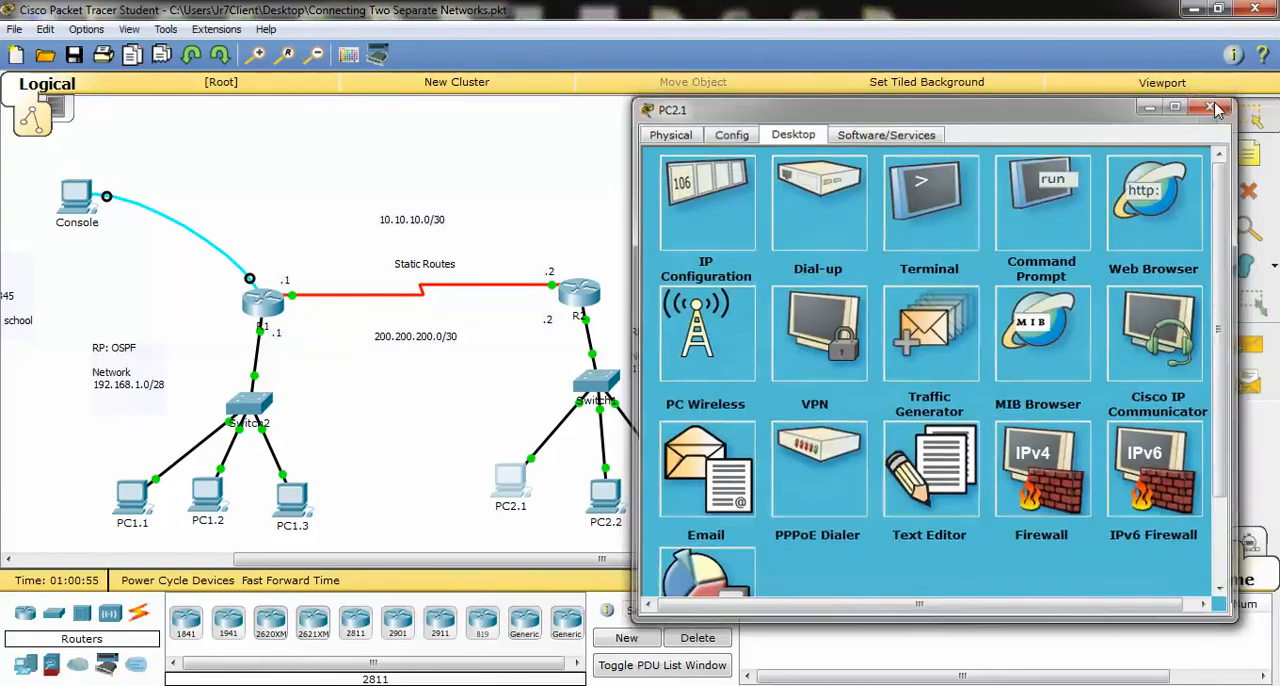
{"action": "left_click", "coordinate": [1213, 104]}
Reopen R2's command line beside the topology and enter global configuration mode
{"action": "left_click", "coordinate": [580, 292]}
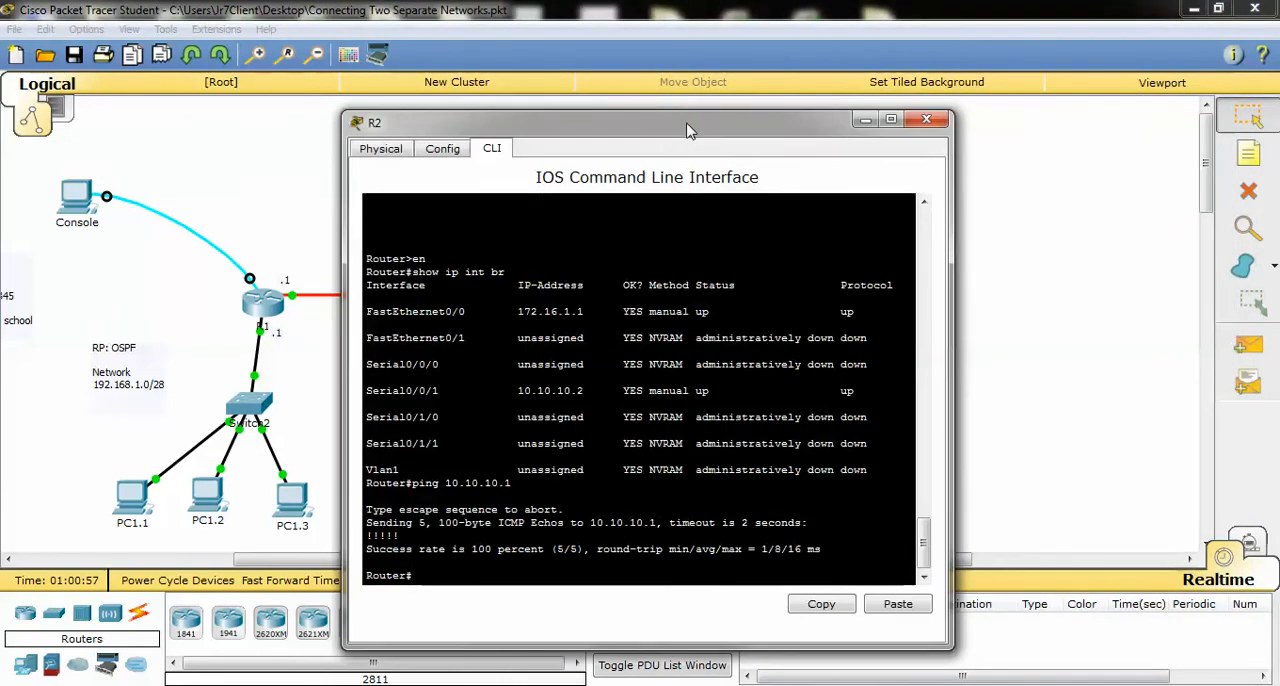
{"action": "left_click_drag", "start_coordinate": [688, 122], "coordinate": [283, 165]}
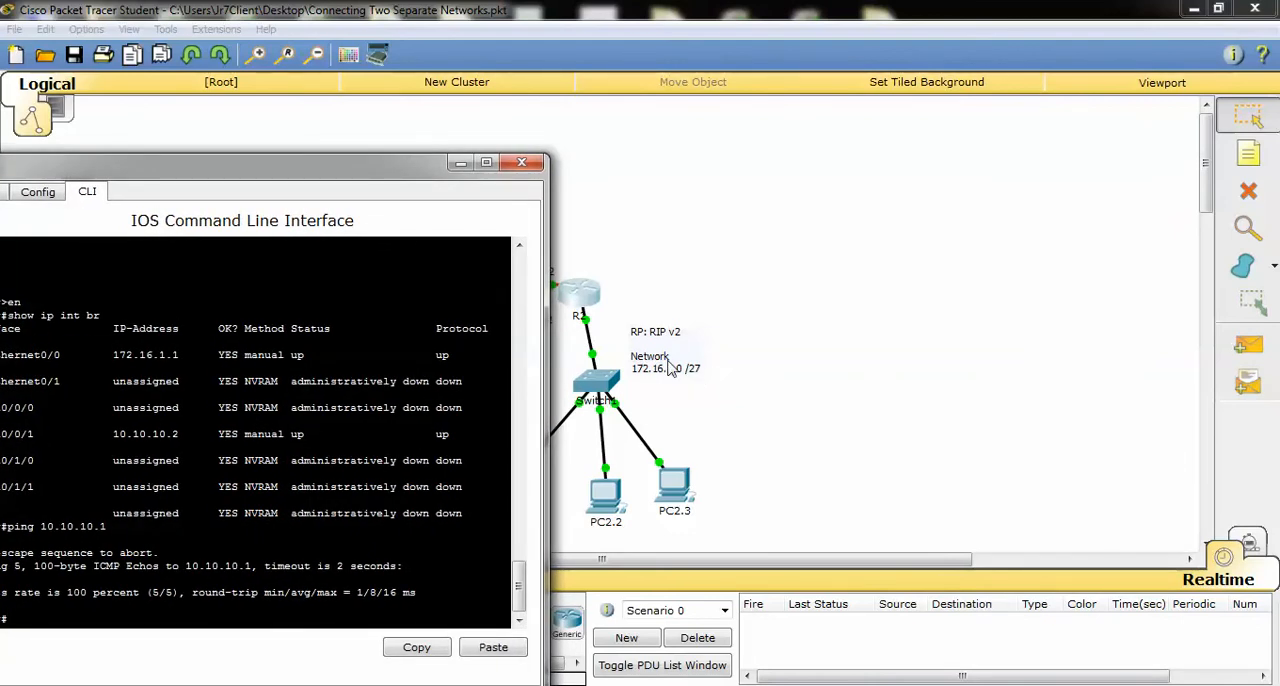
{"action": "left_click_drag", "start_coordinate": [374, 170], "coordinate": [1144, 54]}
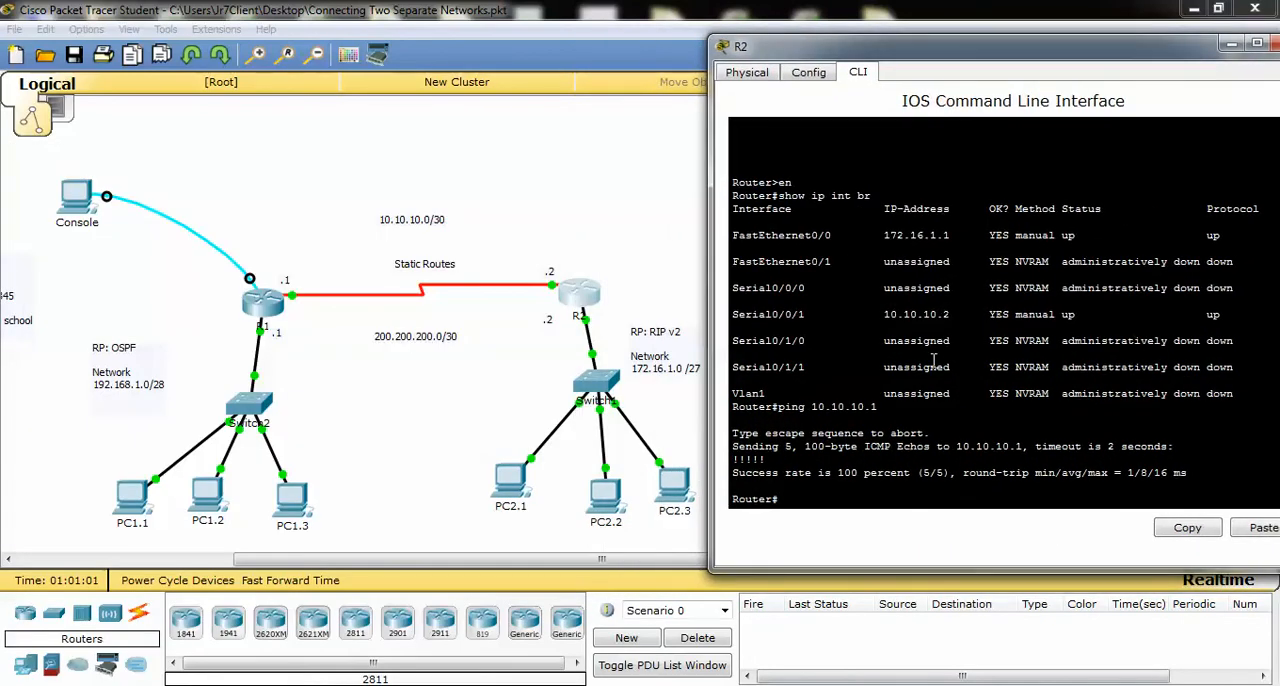
{"action": "type", "text": "onf t"}
{"action": "key", "text": "Return"}
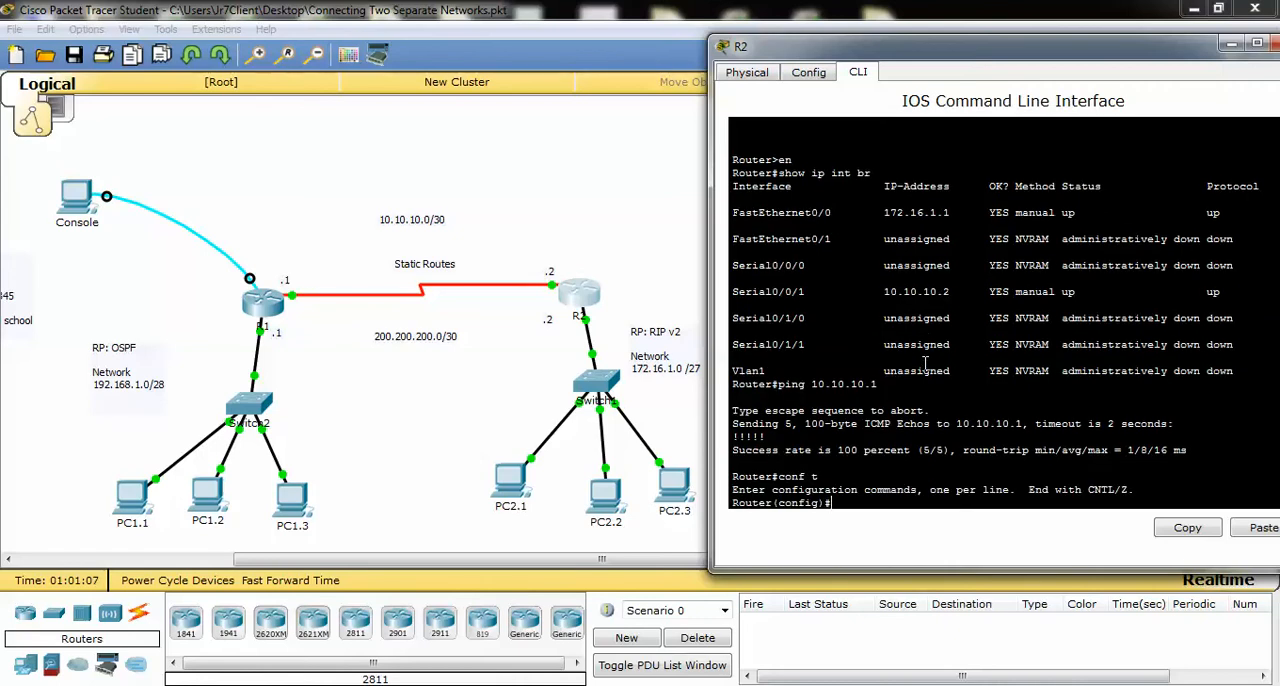
Start RIP routing on R2 and set it to version 2
{"action": "type", "text": "router rip"}
{"action": "key", "text": "Return"}
{"action": "type", "text": "version 2"}
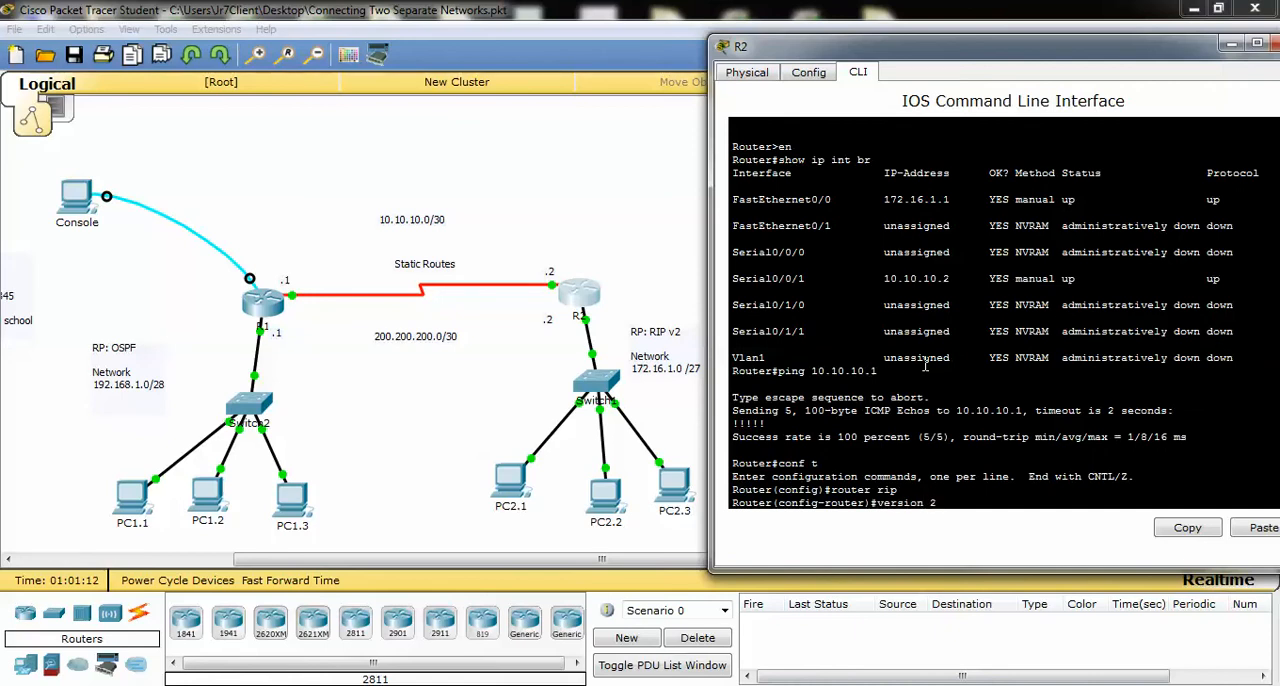
{"action": "key", "text": "Return"}
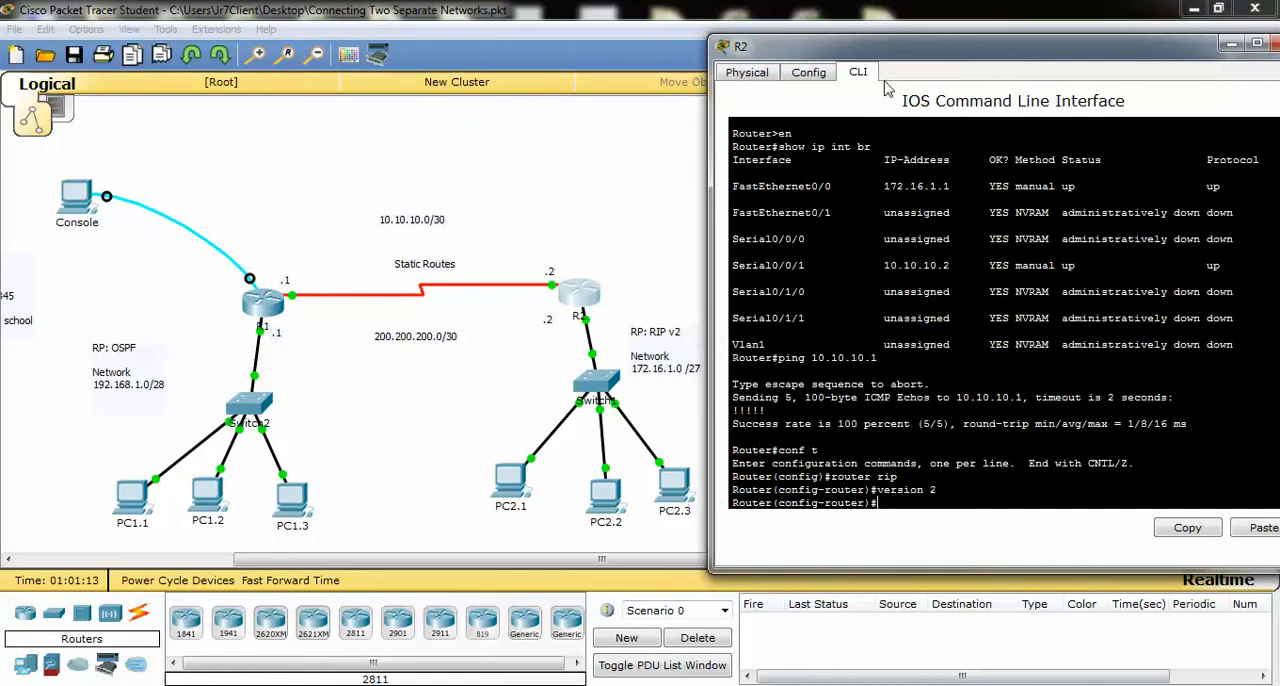
Disable automatic summarization for RIP on R2 with no auto-summary, keeping the topology in view beside the command line
{"action": "left_click_drag", "start_coordinate": [955, 38], "coordinate": [1066, 60]}
{"action": "type", "text": "n"}
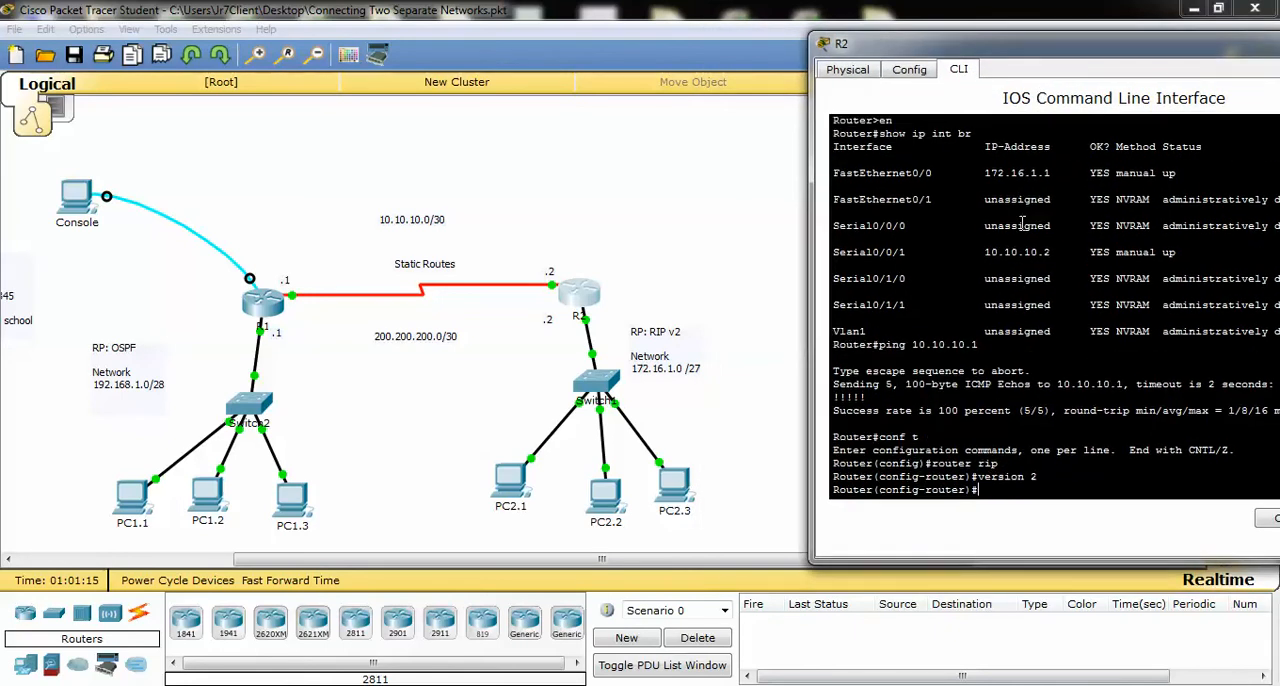
{"action": "type", "text": "o auto-summary"}
{"action": "key", "text": "Return"}
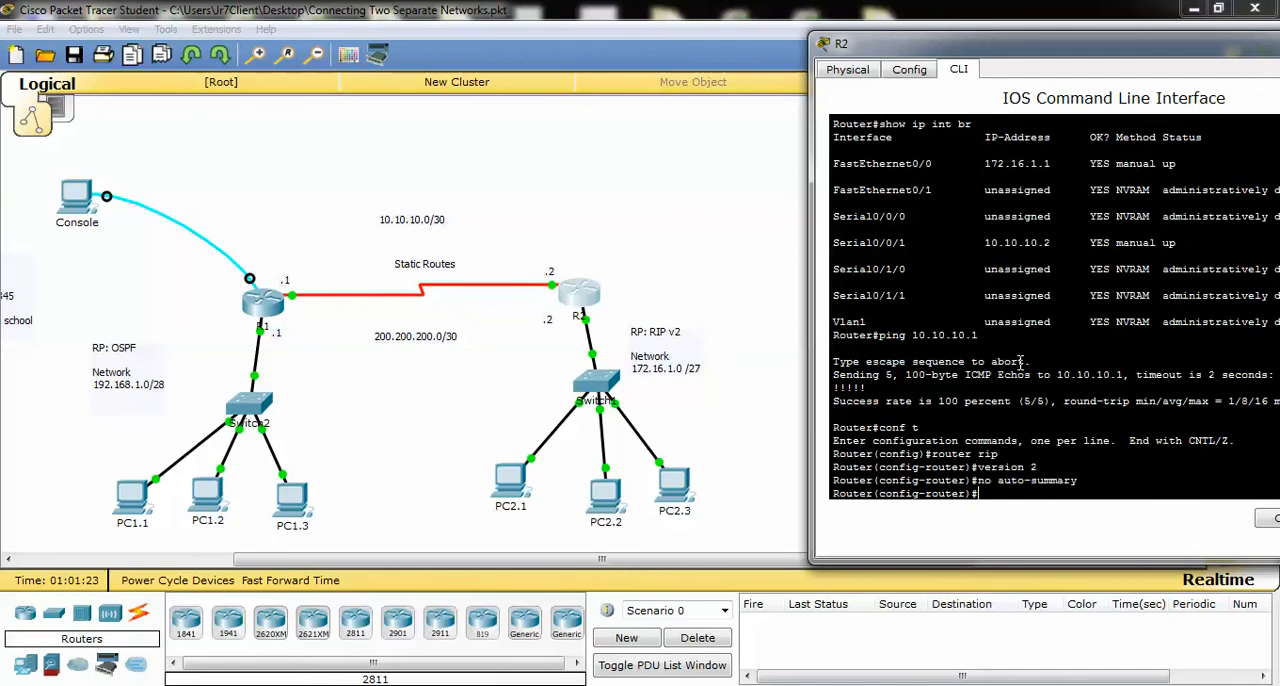
Advertise network 172.16.1.0 in R2's RIP process and return to global configuration mode
{"action": "type", "text": "network 172.16.1.0"}
{"action": "key", "text": "Return"}
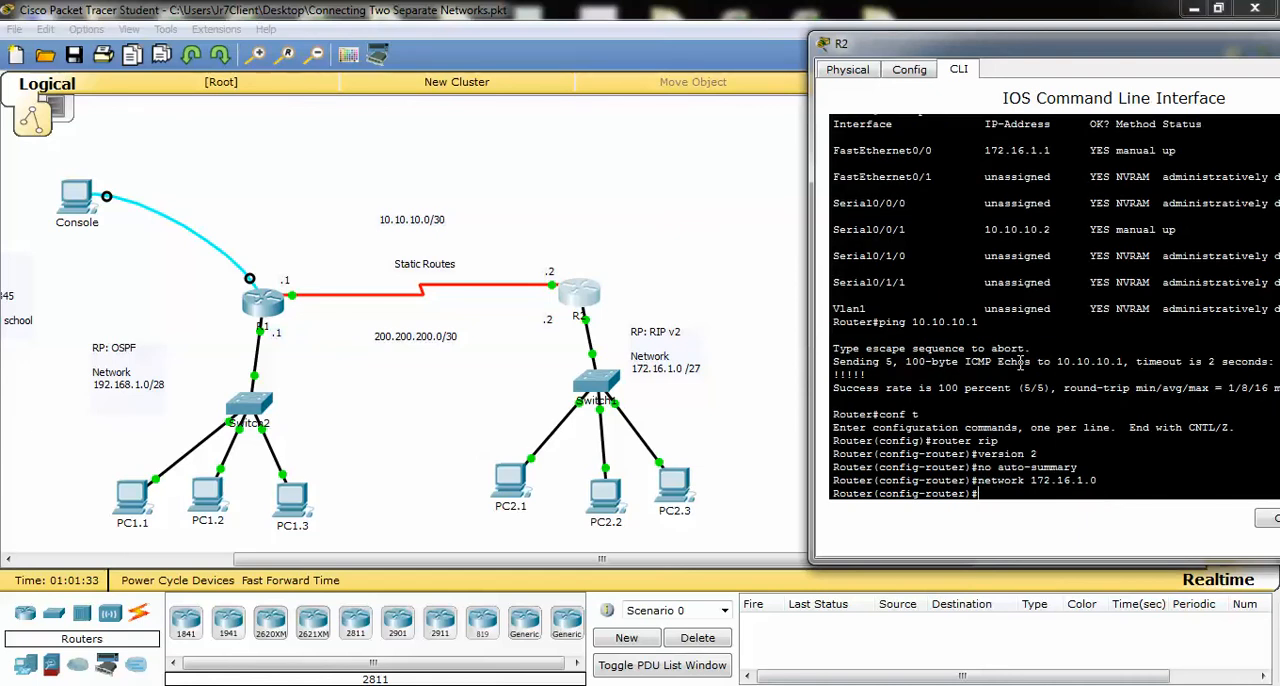
{"action": "type", "text": "exit"}
{"action": "key", "text": "Return"}
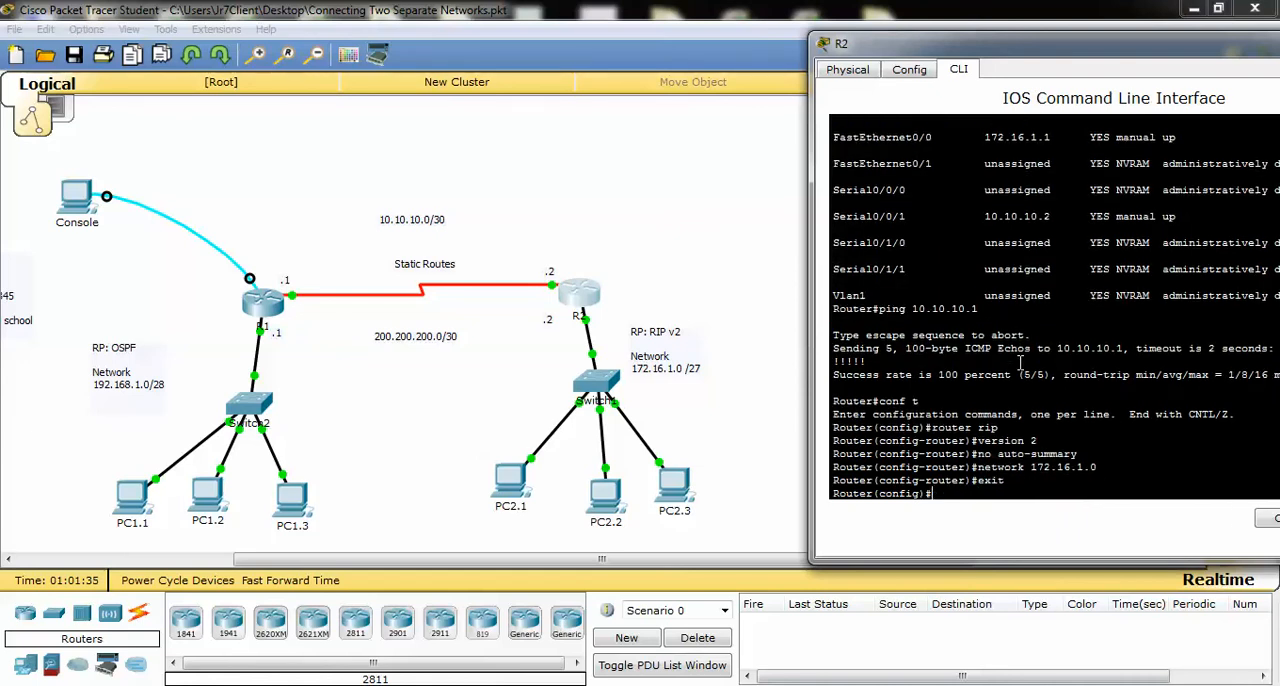
Add a static route on R2 to 192.168.1.0 with mask 255.255.255.240 via next hop 10.10.10.1
{"action": "type", "text": "ip route"}
{"action": "type", "text": "192.168.1.0"}
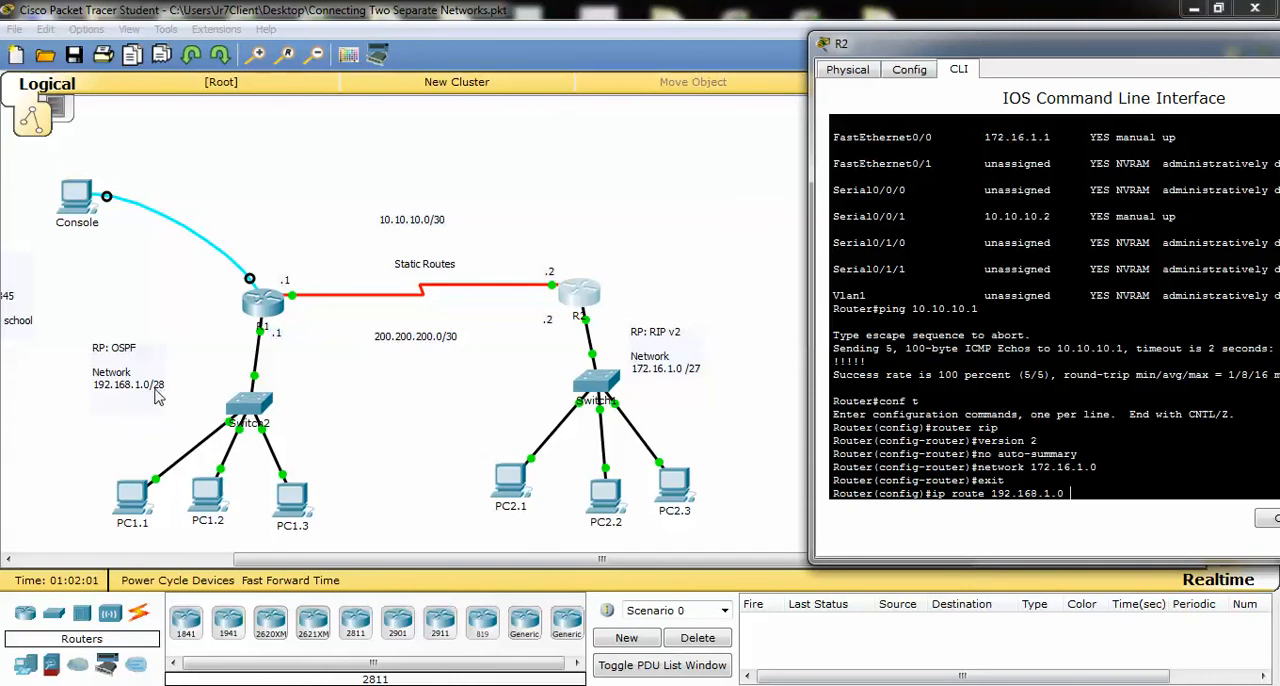
{"action": "type", "text": "55.255.255.240"}
{"action": "type", "text": "10.10.10.1"}
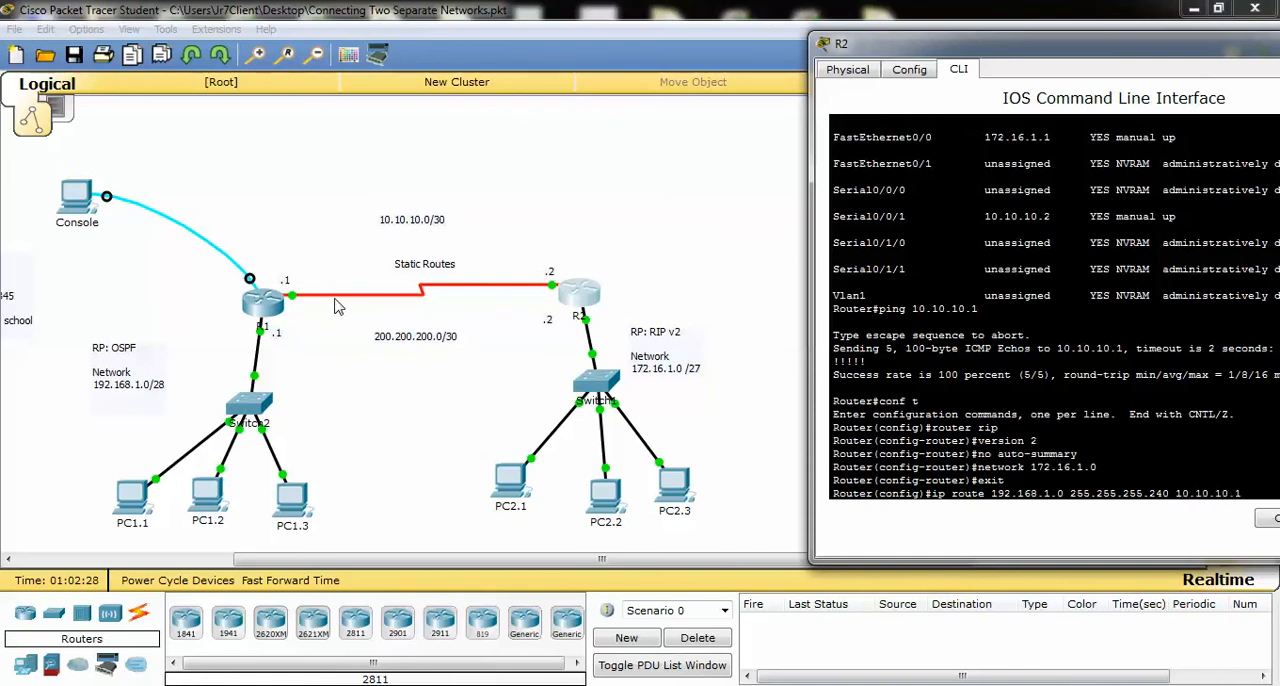
{"action": "key", "text": "Return"}
Close R2's window, open R1's command line beside the topology and enter global configuration mode
{"action": "left_click_drag", "start_coordinate": [905, 48], "coordinate": [665, 59]}
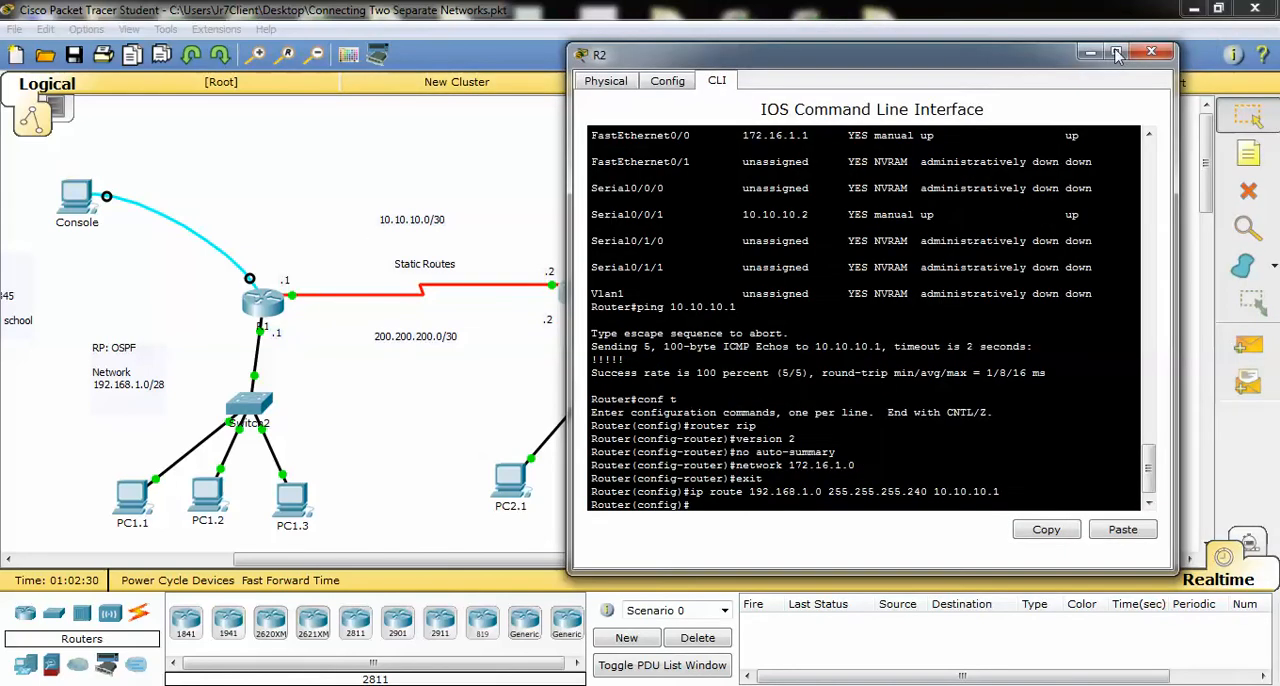
{"action": "left_click", "coordinate": [1155, 53]}
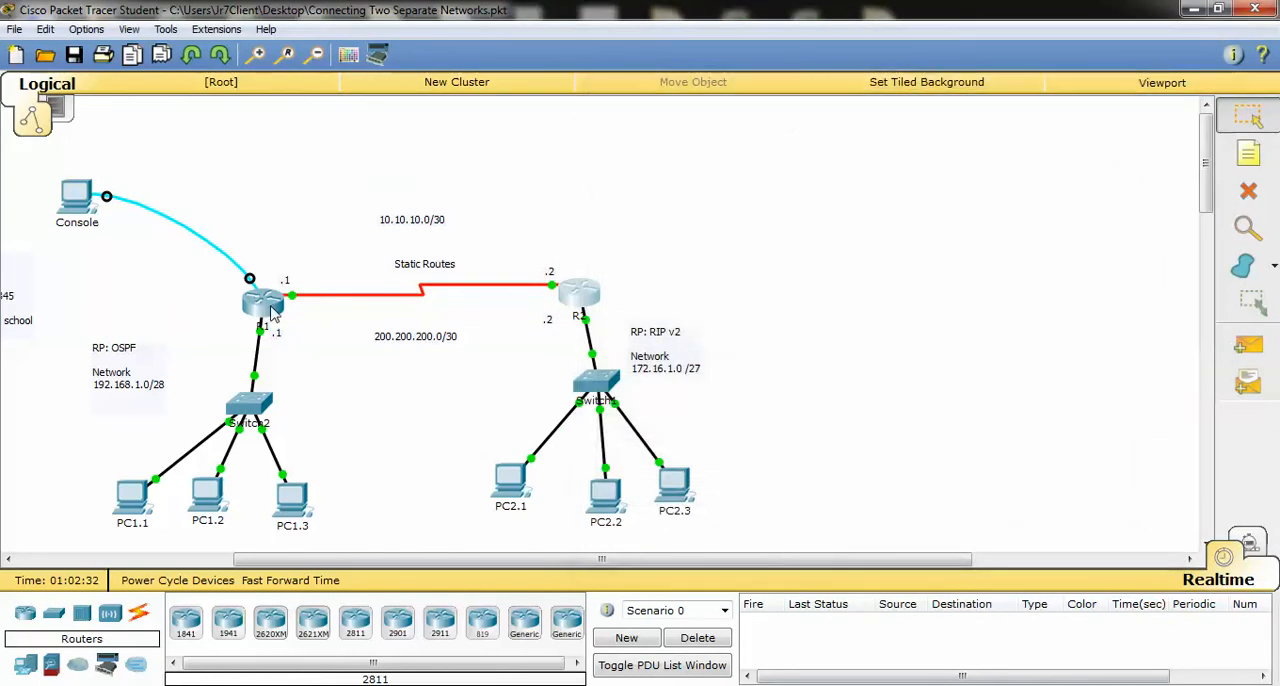
{"action": "left_click", "coordinate": [270, 313]}
{"action": "left_click_drag", "start_coordinate": [657, 120], "coordinate": [1113, 79]}
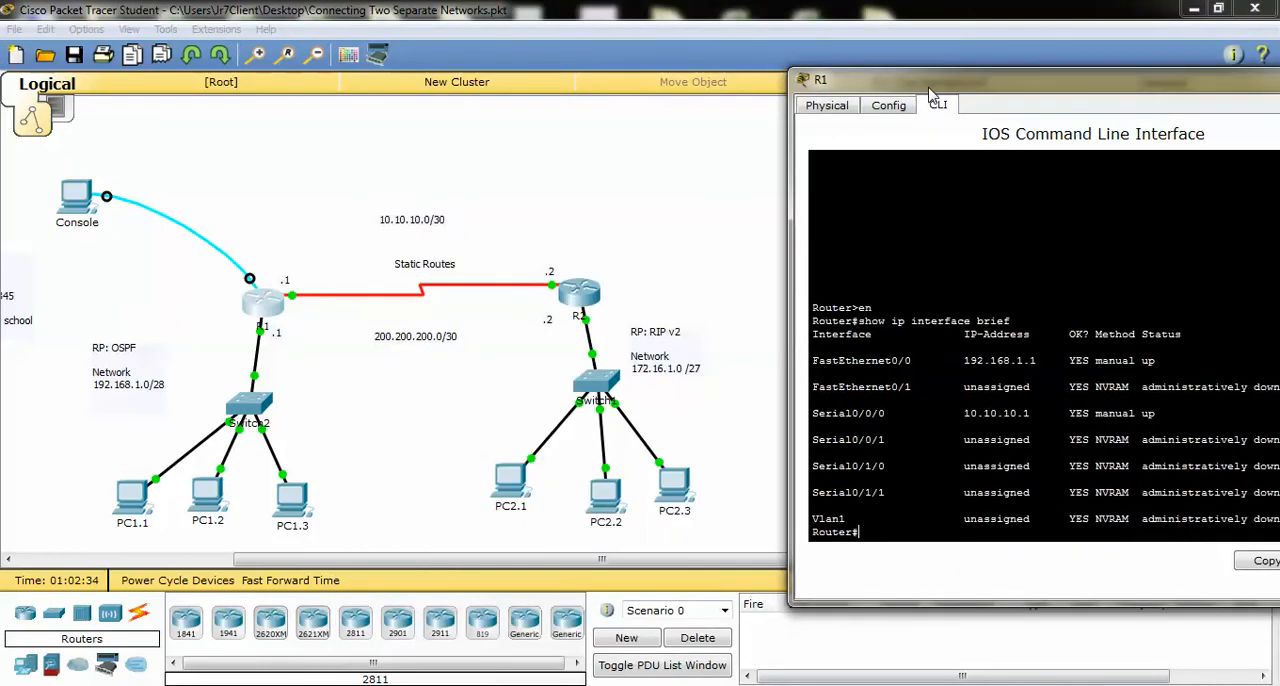
{"action": "type", "text": "configure terminal"}
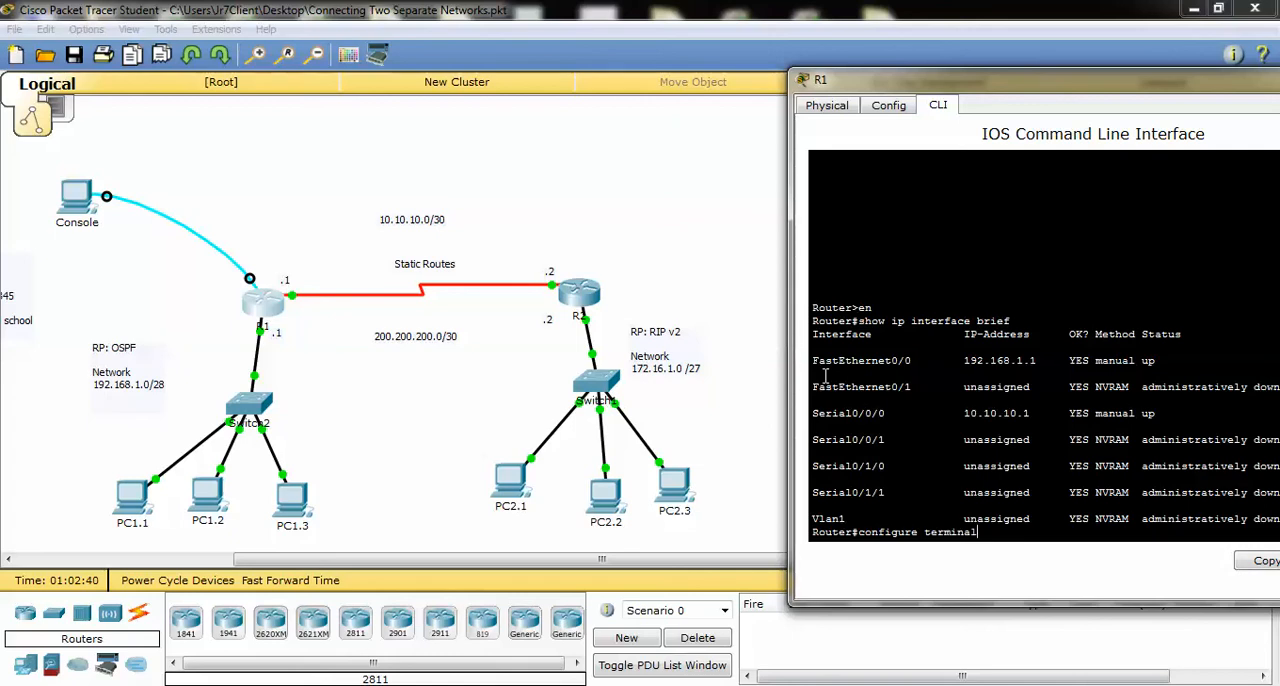
{"action": "key", "text": "Return"}
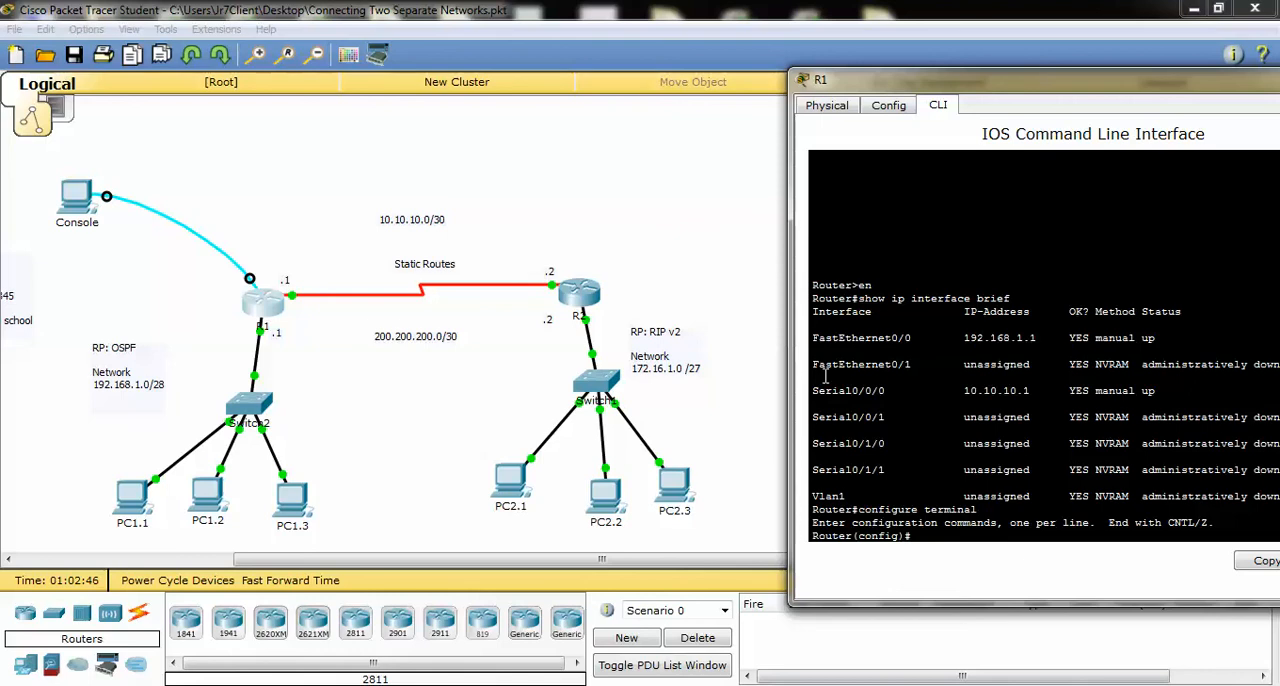
Start OSPF routing on R1 with process ID 10
{"action": "type", "text": "router ospf 10"}
{"action": "key", "text": "Return"}
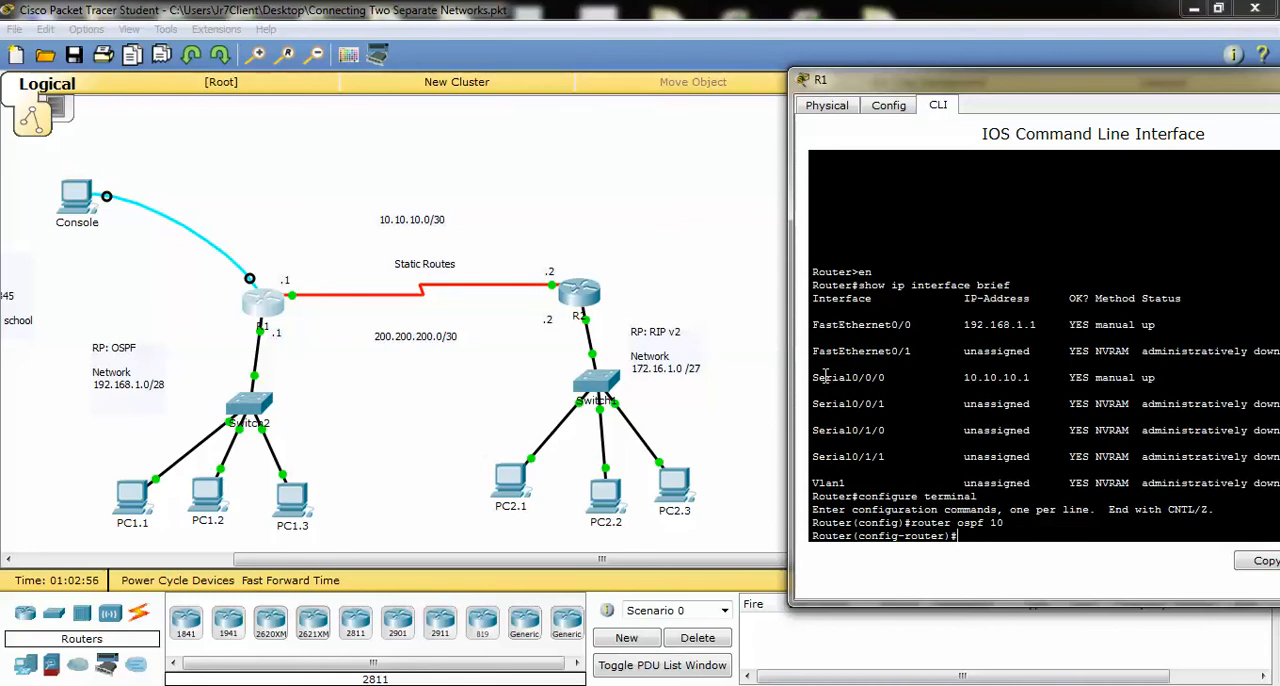
Advertise network 192.168.1.0 with wildcard mask 0.0.0.15 in area 0 on R1, and return to global configuration mode
{"action": "type", "text": "network 192.168.1.0"}
{"action": "left_click", "coordinate": [580, 291]}
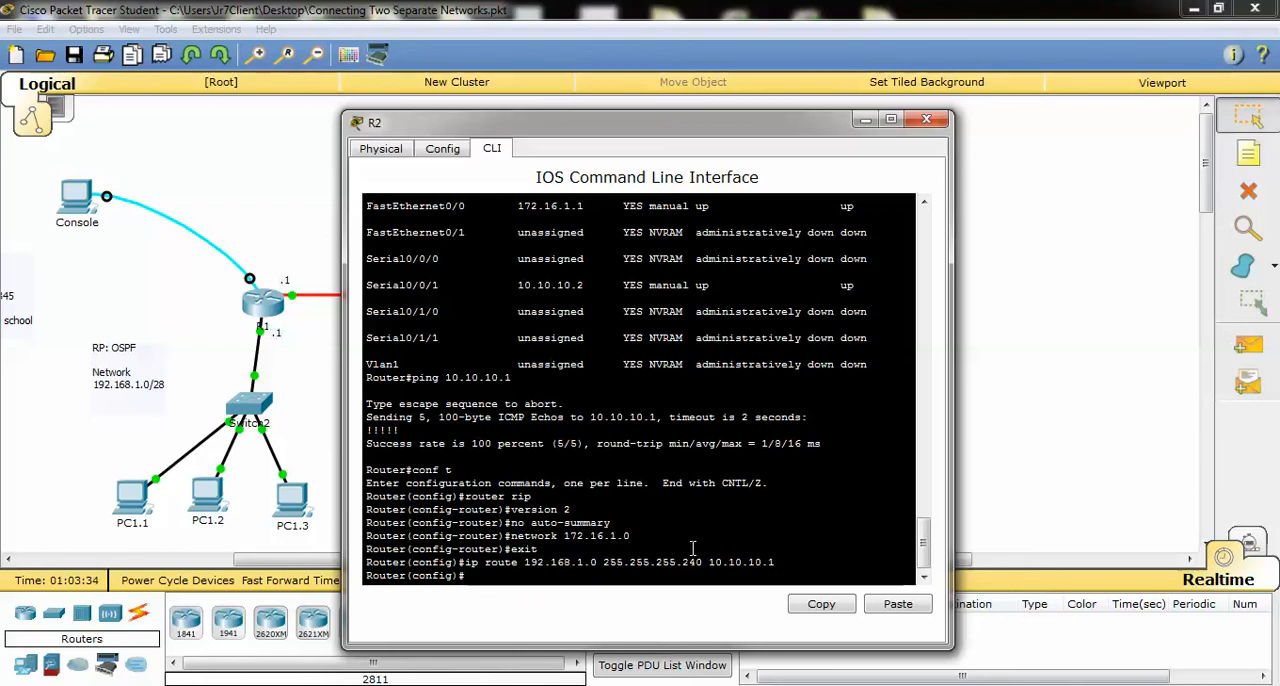
{"action": "left_click", "coordinate": [926, 119]}
{"action": "left_click", "coordinate": [410, 648]}
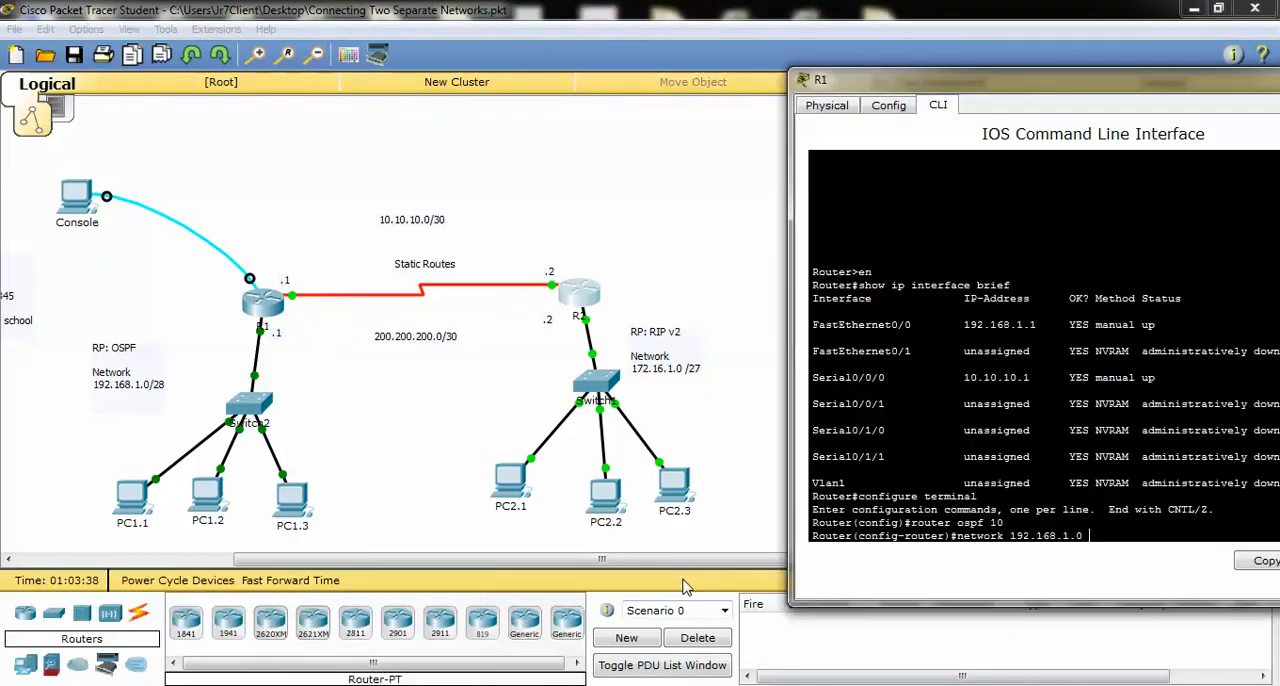
{"action": "type", "text": "0.0"}
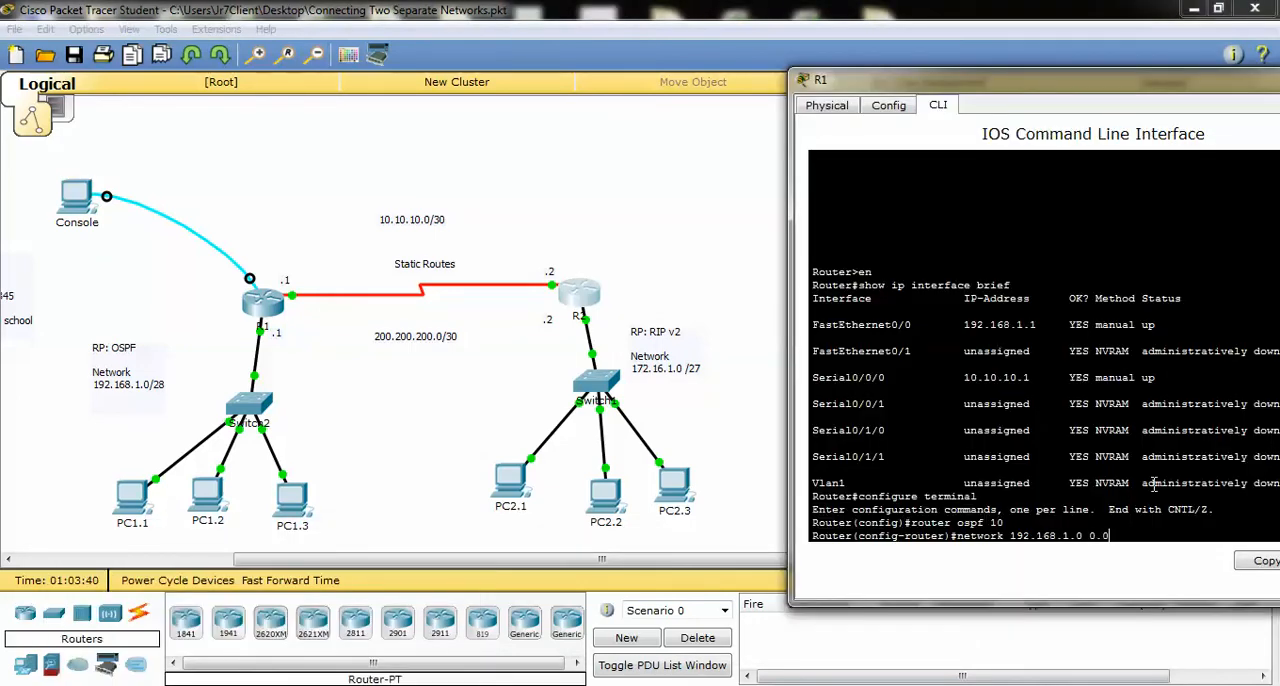
{"action": "type", "text": ".0.15 ar"}
{"action": "type", "text": "ea 0"}
{"action": "key", "text": "Return"}
{"action": "type", "text": "exit"}
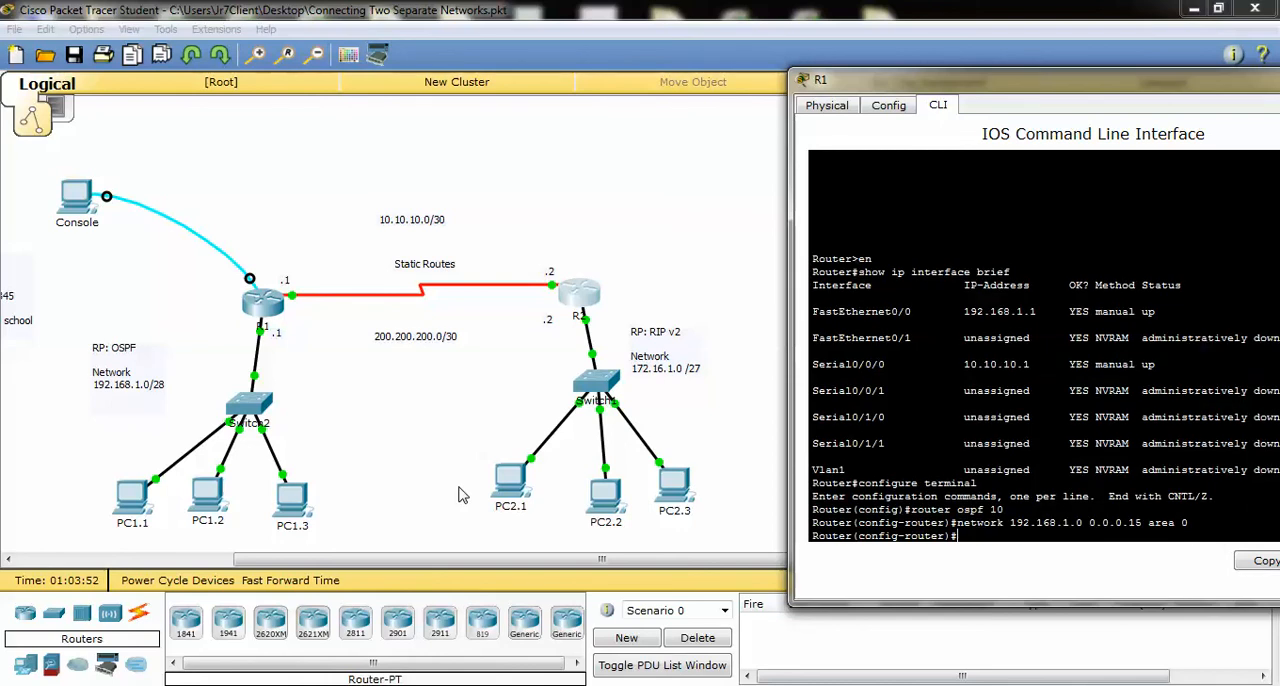
{"action": "key", "text": "Return"}
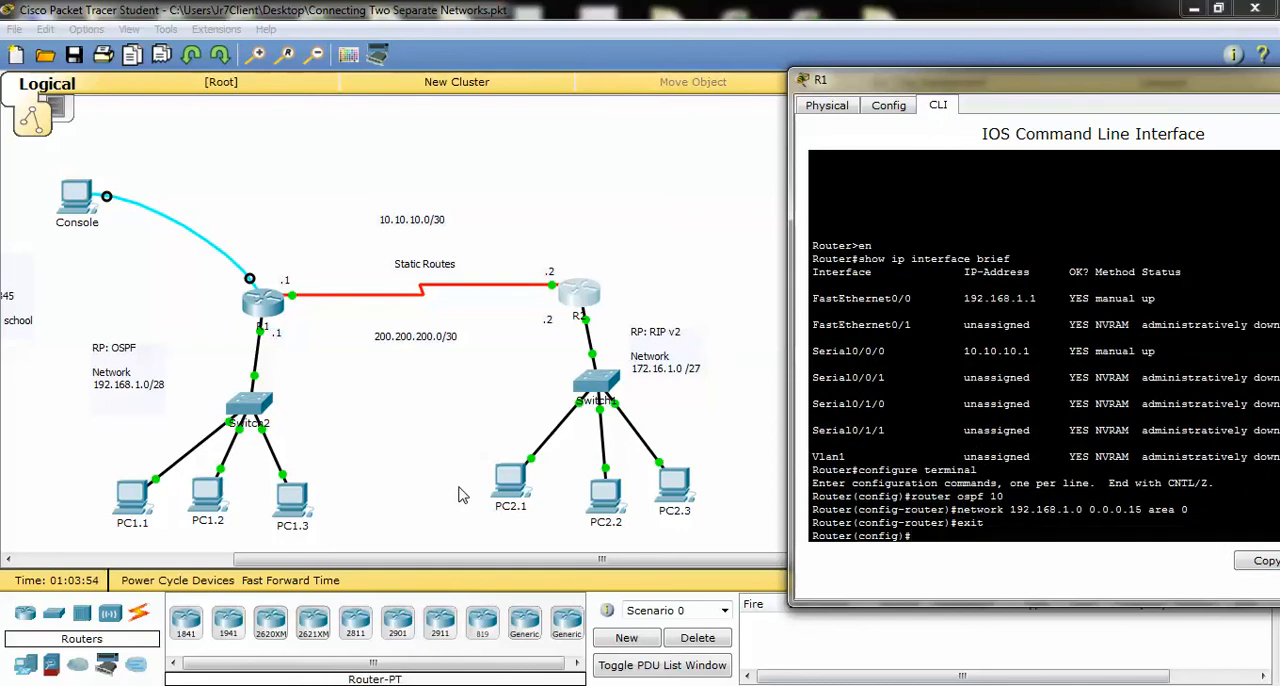
Write R1's static route command for 172.16.1.0 with mask 255.255.255.224 via 10.10.10.2, without submitting it, and highlight it
{"action": "type", "text": "ip route"}
{"action": "type", "text": "172"}
{"action": "type", "text": ".16"}
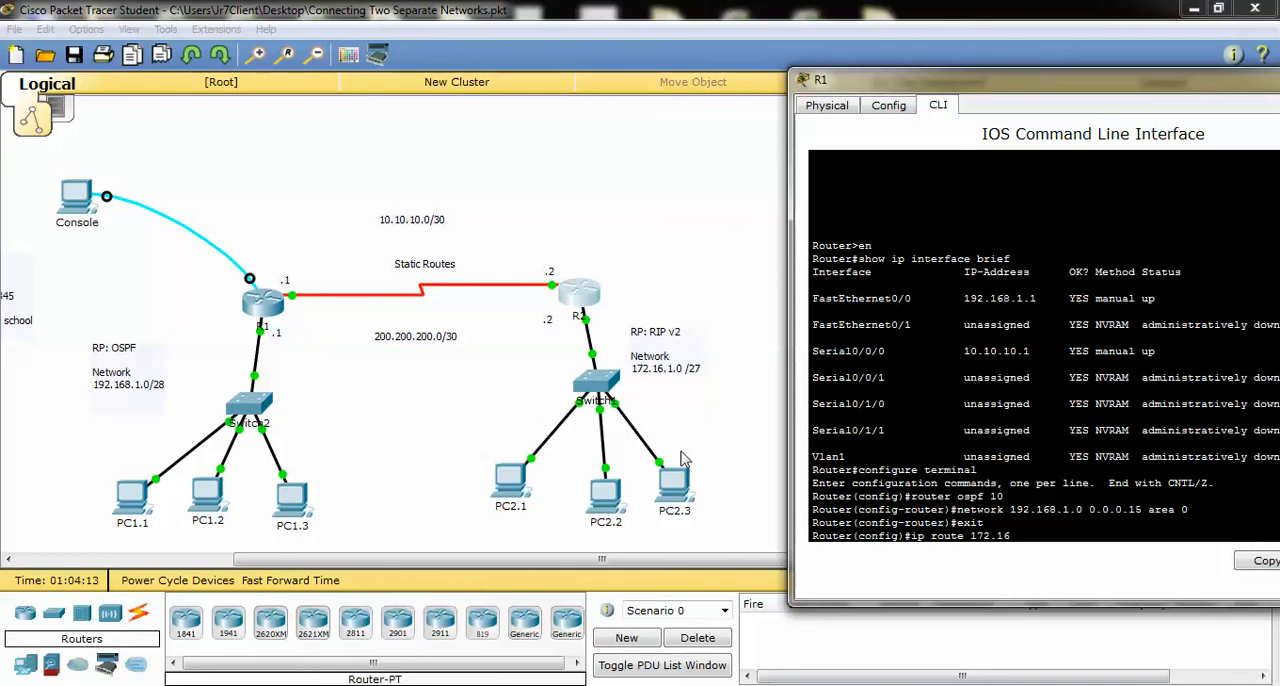
{"action": "type", "text": ".10"}
{"action": "key", "text": "BackSpace"}
{"action": "type", "text": "255.255.255."}
{"action": "type", "text": "224"}
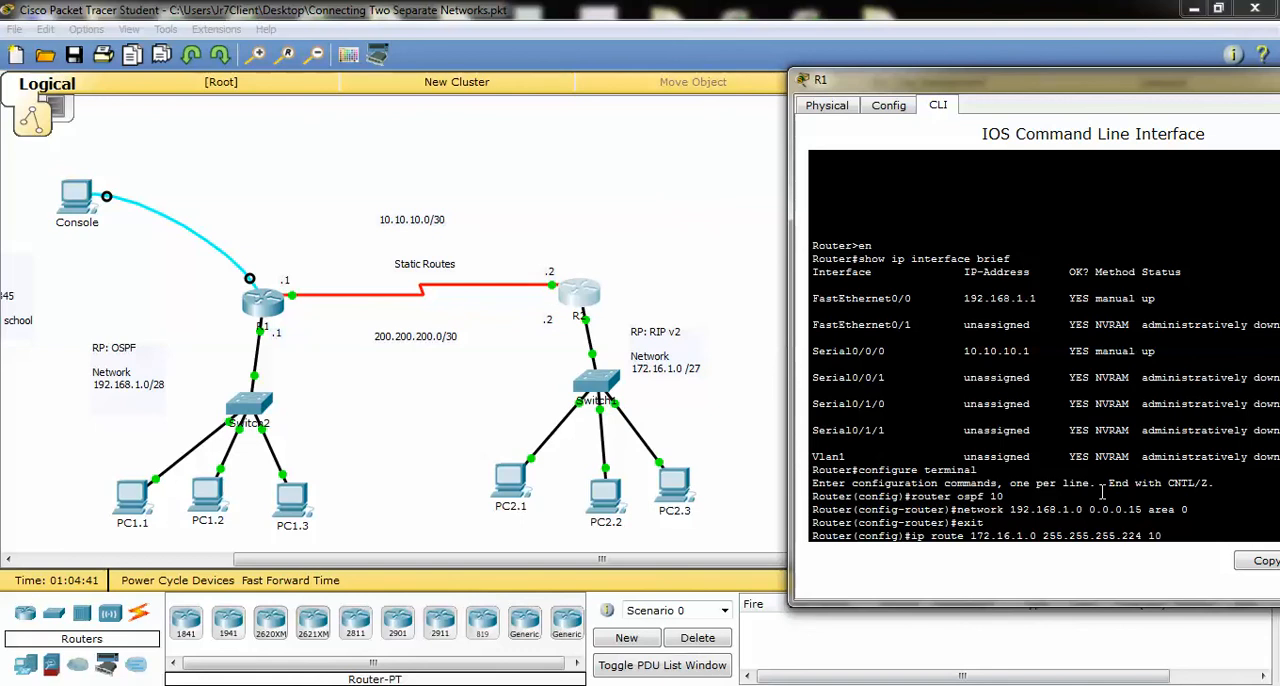
{"action": "type", "text": "10.10.10.2"}
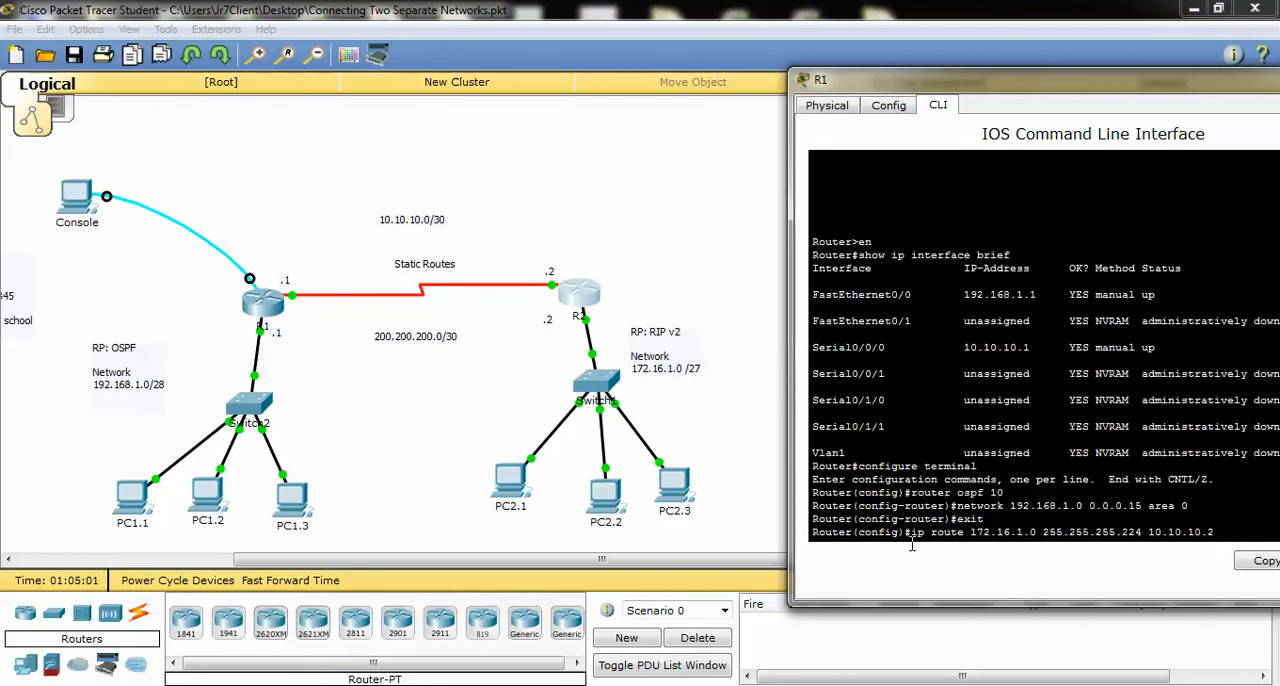
{"action": "left_click_drag", "start_coordinate": [910, 540], "coordinate": [1214, 536]}
Ping 172.16.1.6 from PC1.1's Command Prompt and place its window beside the topology
{"action": "left_click", "coordinate": [140, 505]}
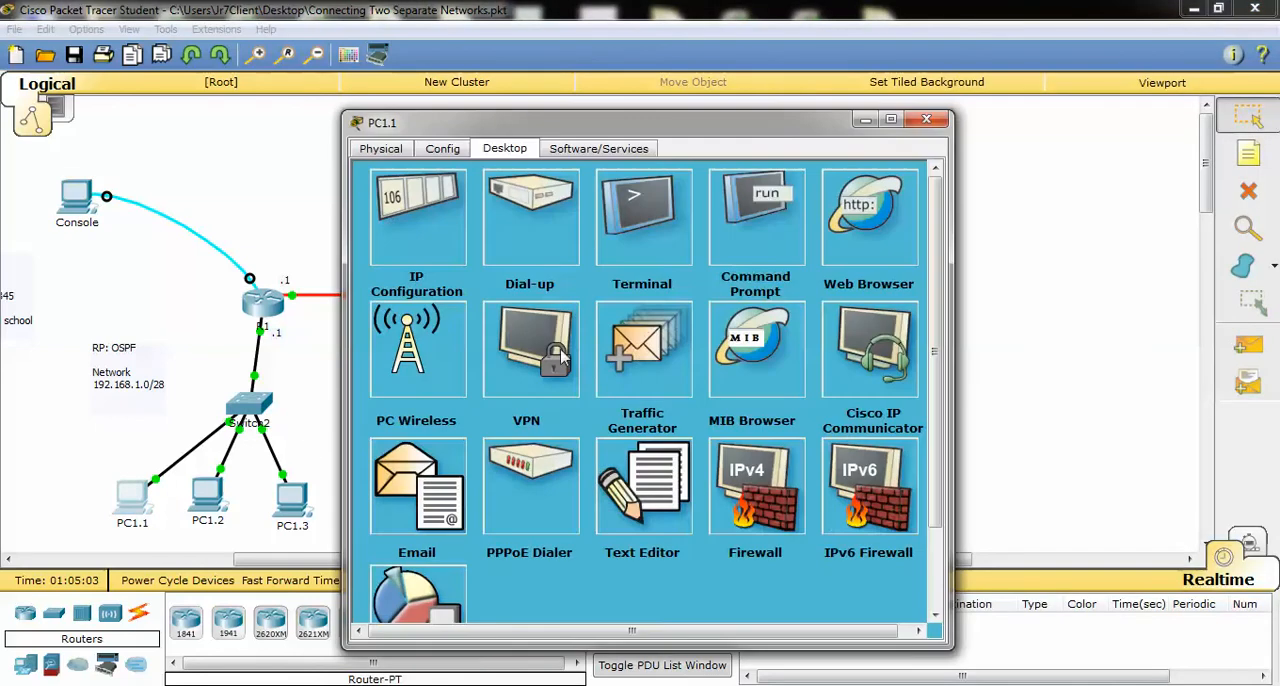
{"action": "left_click", "coordinate": [738, 236]}
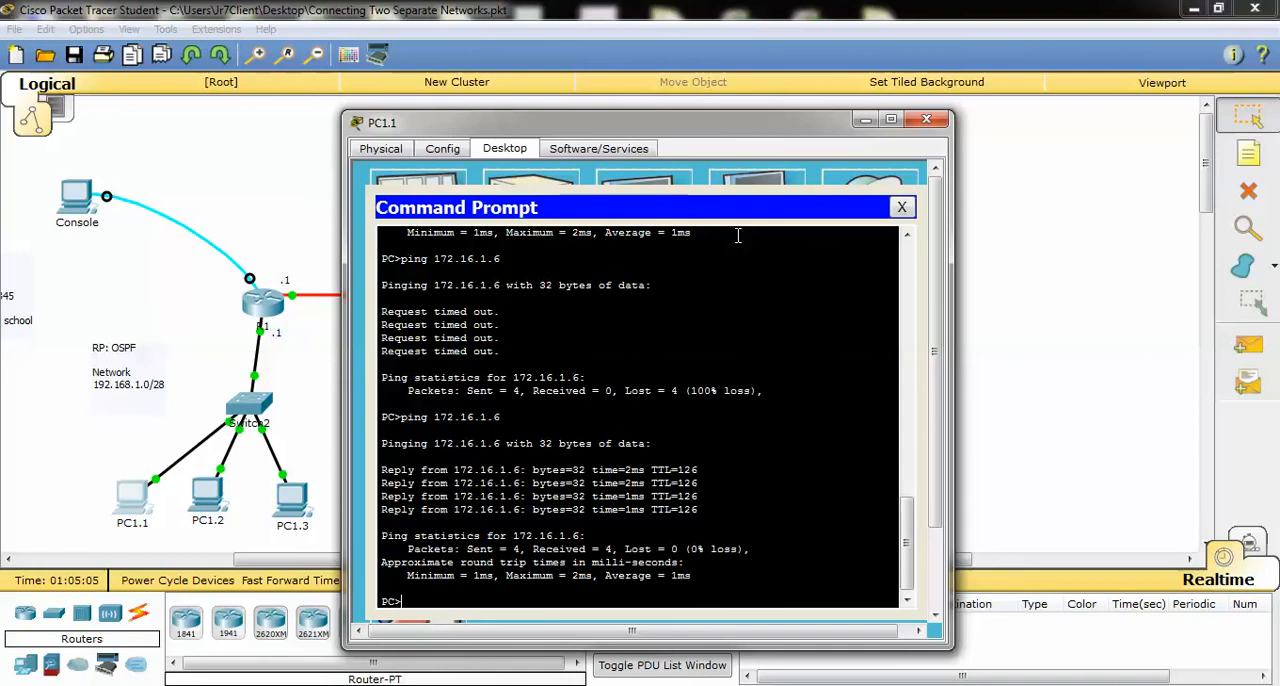
{"action": "key", "text": "Up"}
{"action": "key", "text": "Return"}
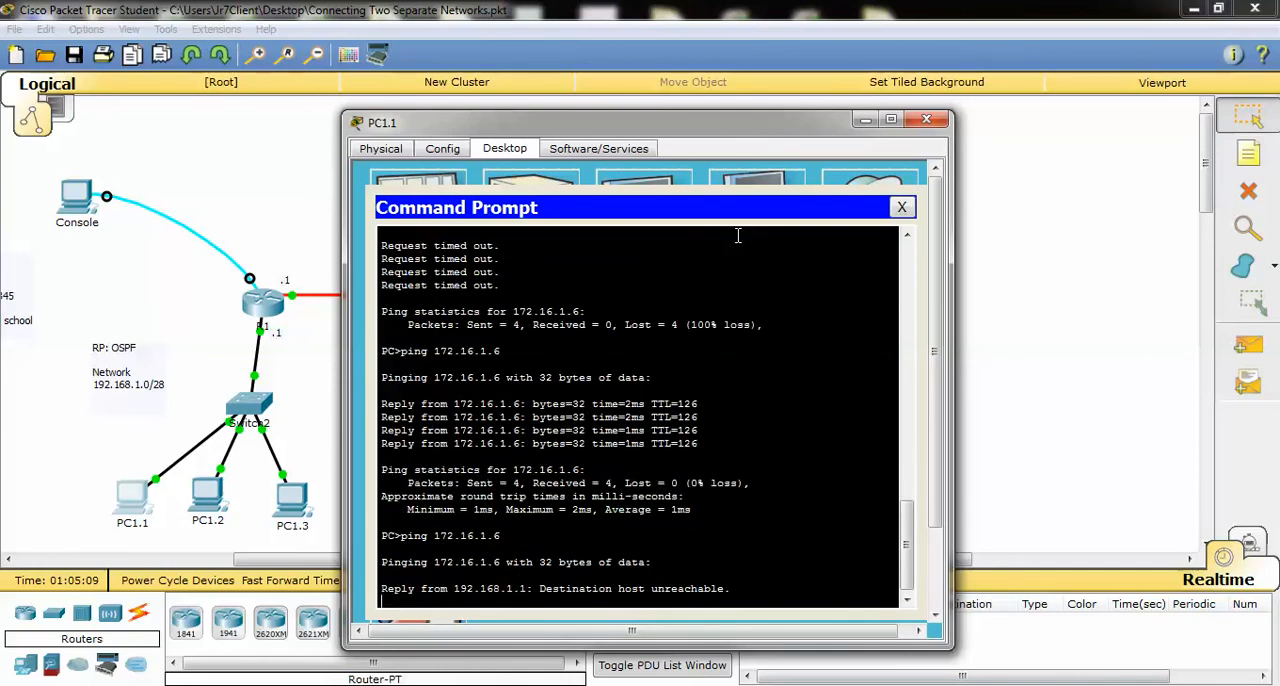
{"action": "left_click_drag", "start_coordinate": [651, 128], "coordinate": [1120, 111]}
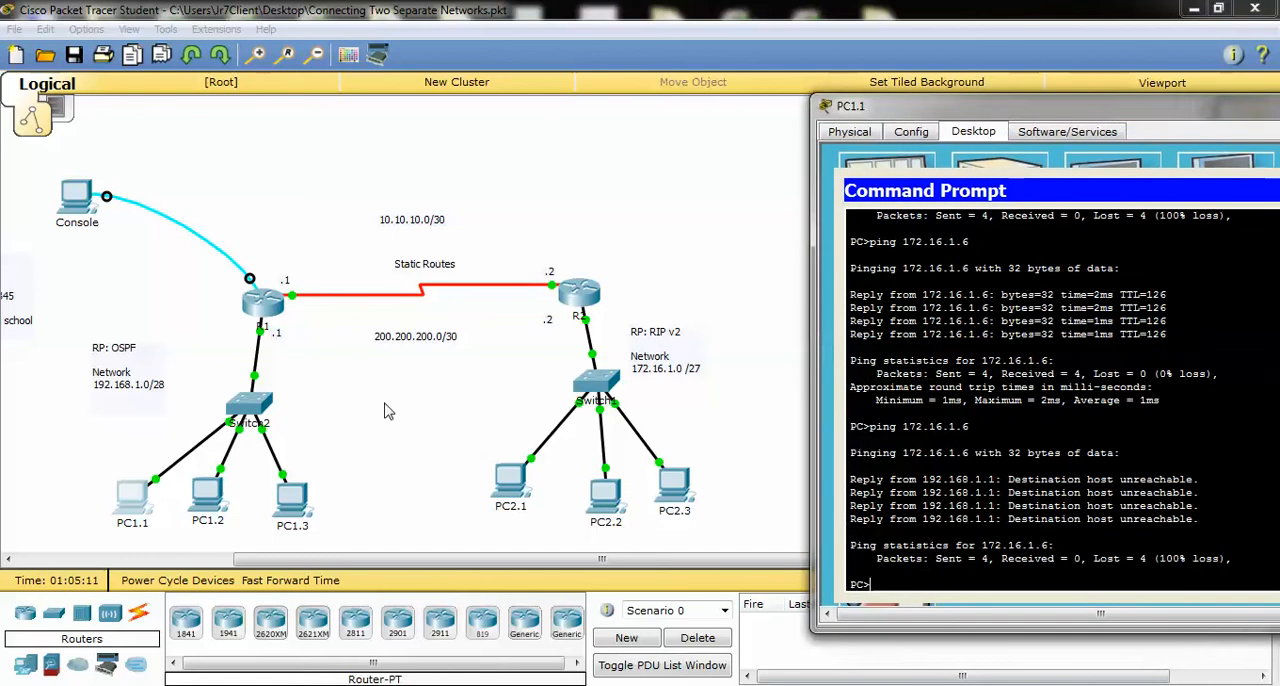
Check PC2.1's IP configuration beside the topology, then close the PC's window
{"action": "left_click", "coordinate": [508, 478]}
{"action": "left_click", "coordinate": [444, 243]}
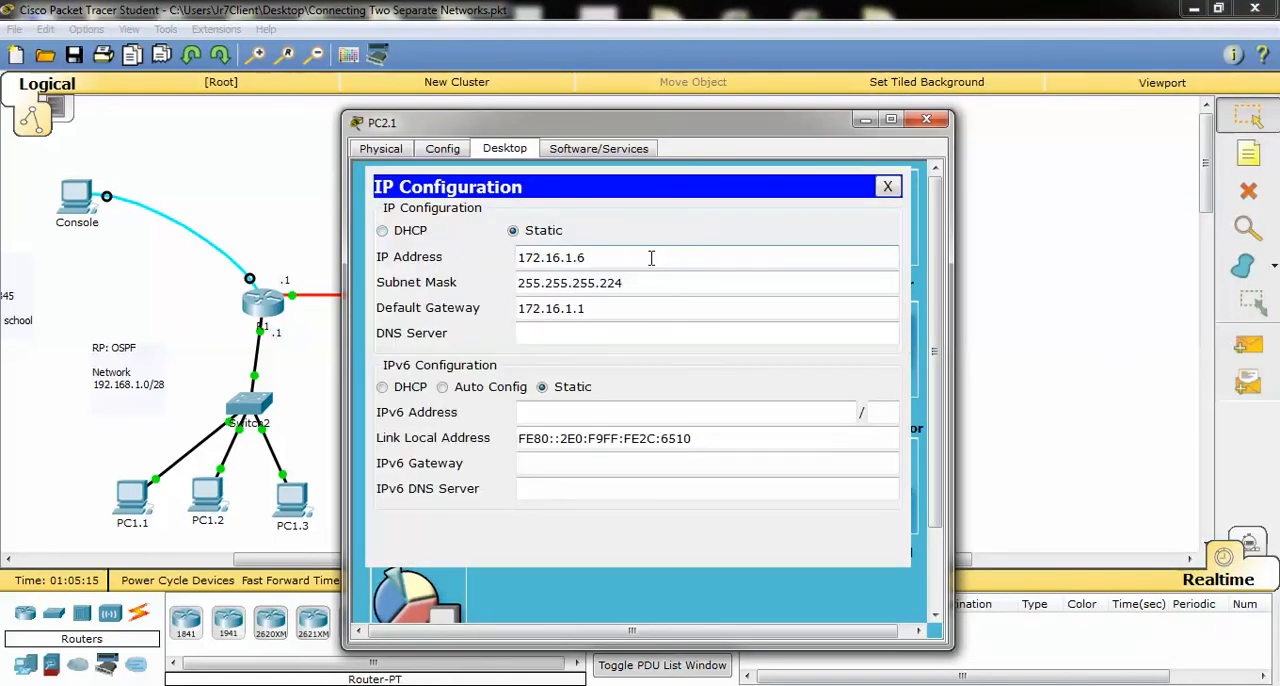
{"action": "left_click_drag", "start_coordinate": [648, 129], "coordinate": [951, 127]}
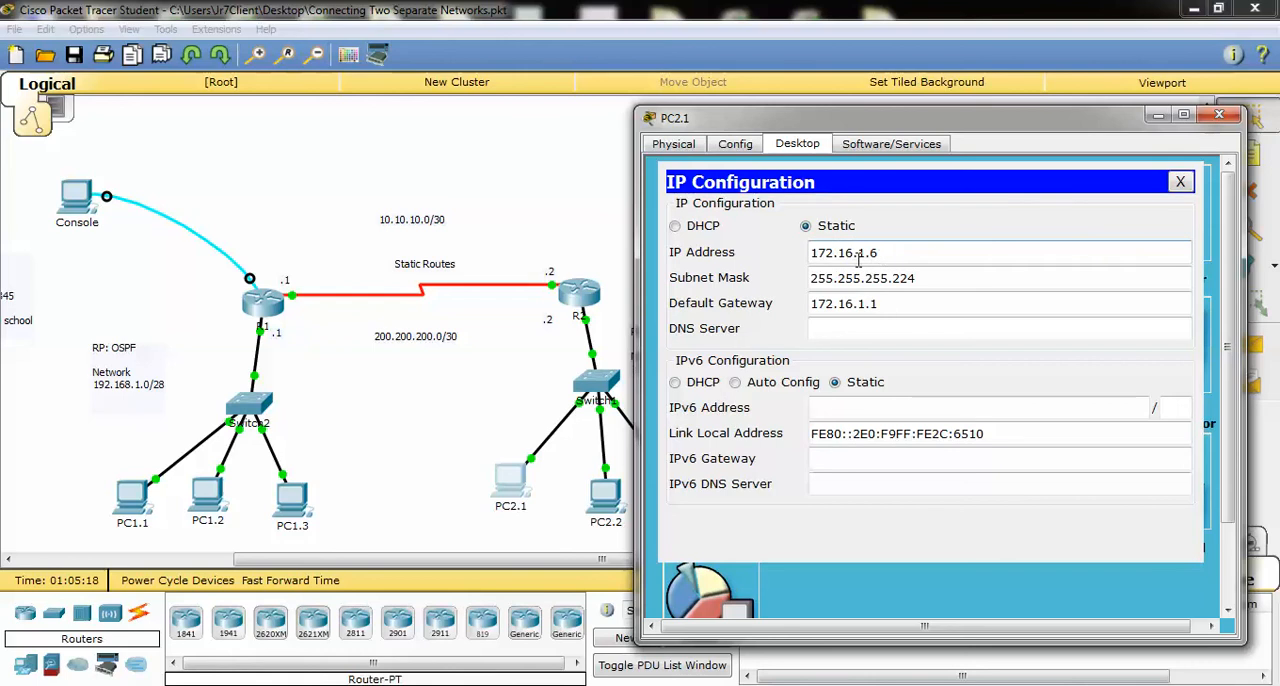
{"action": "left_click", "coordinate": [1180, 181]}
{"action": "left_click", "coordinate": [1219, 114]}
Review the ping output on PC1.1, then check the static route entered in R2's command line
{"action": "mouse_move", "coordinate": [330, 680]}
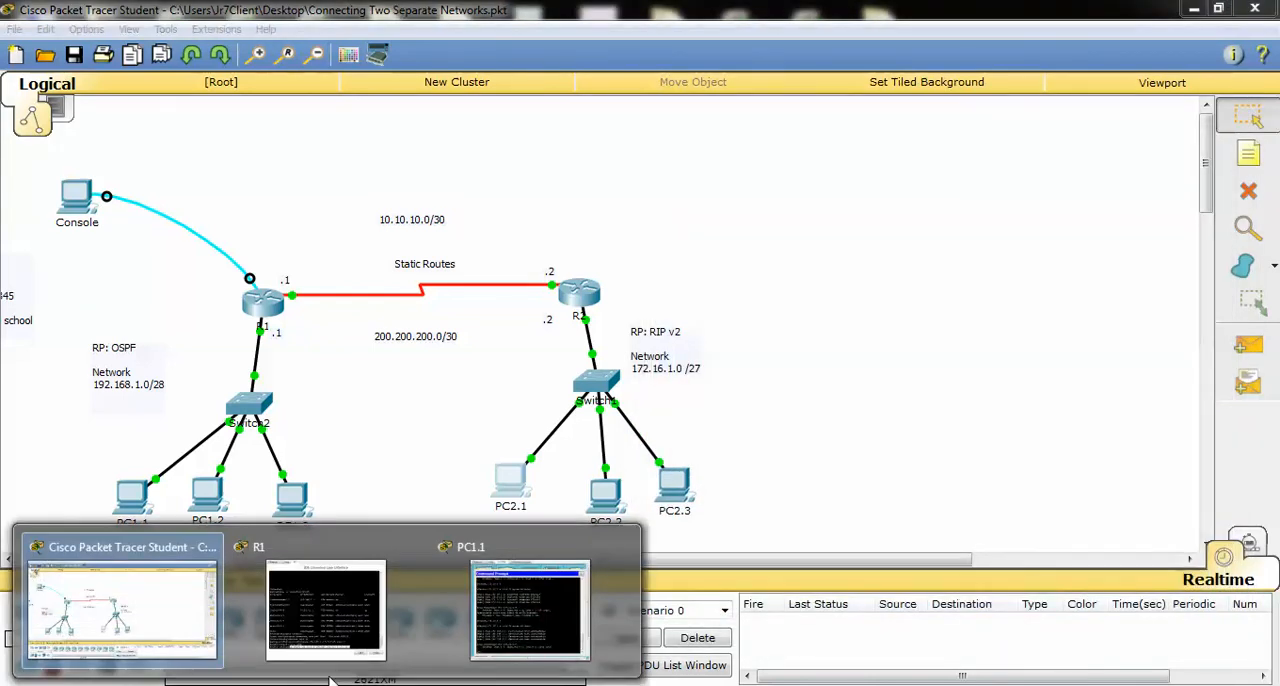
{"action": "left_click", "coordinate": [540, 614]}
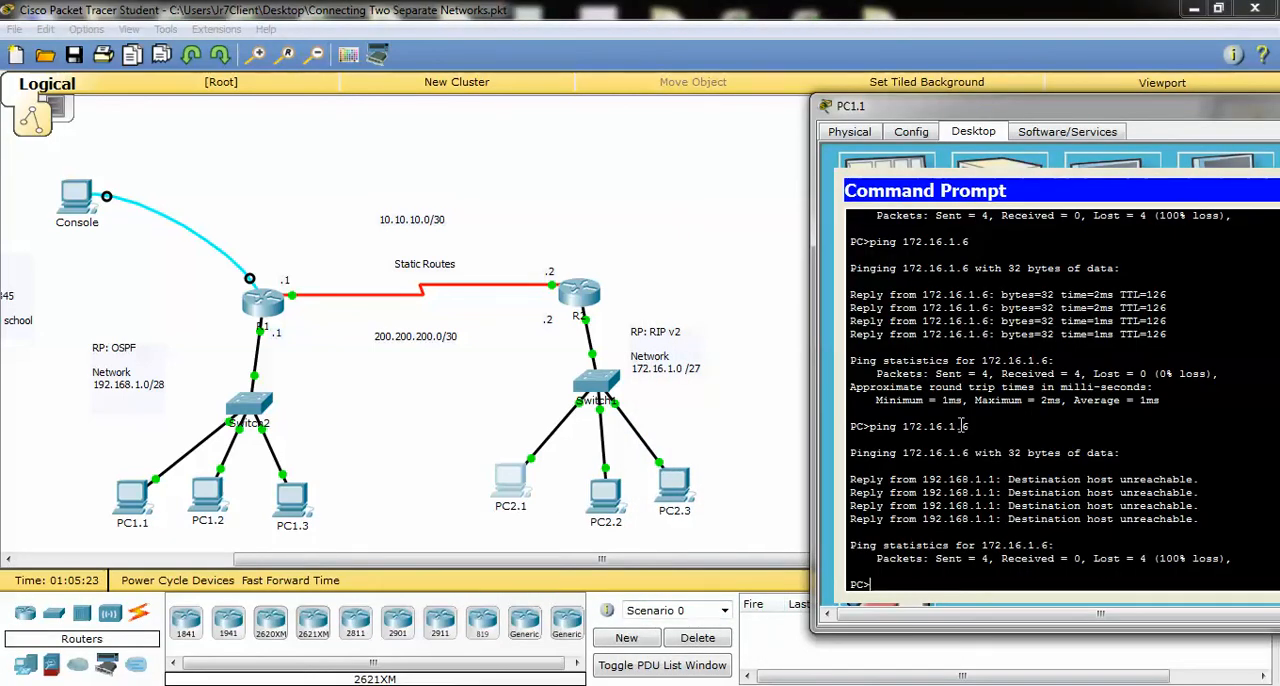
{"action": "left_click", "coordinate": [586, 296]}
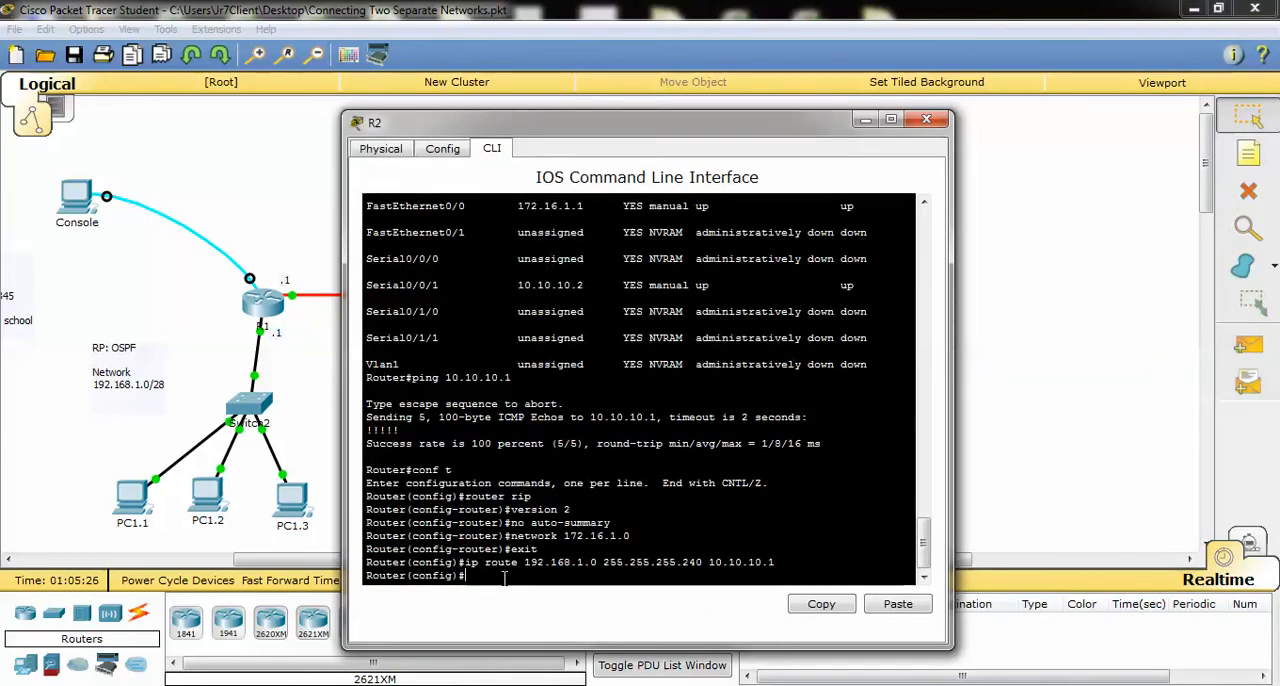
Return to R1's command line and submit the pending static route to 172.16.1.0 via 10.10.10.2
{"action": "left_click", "coordinate": [273, 298]}
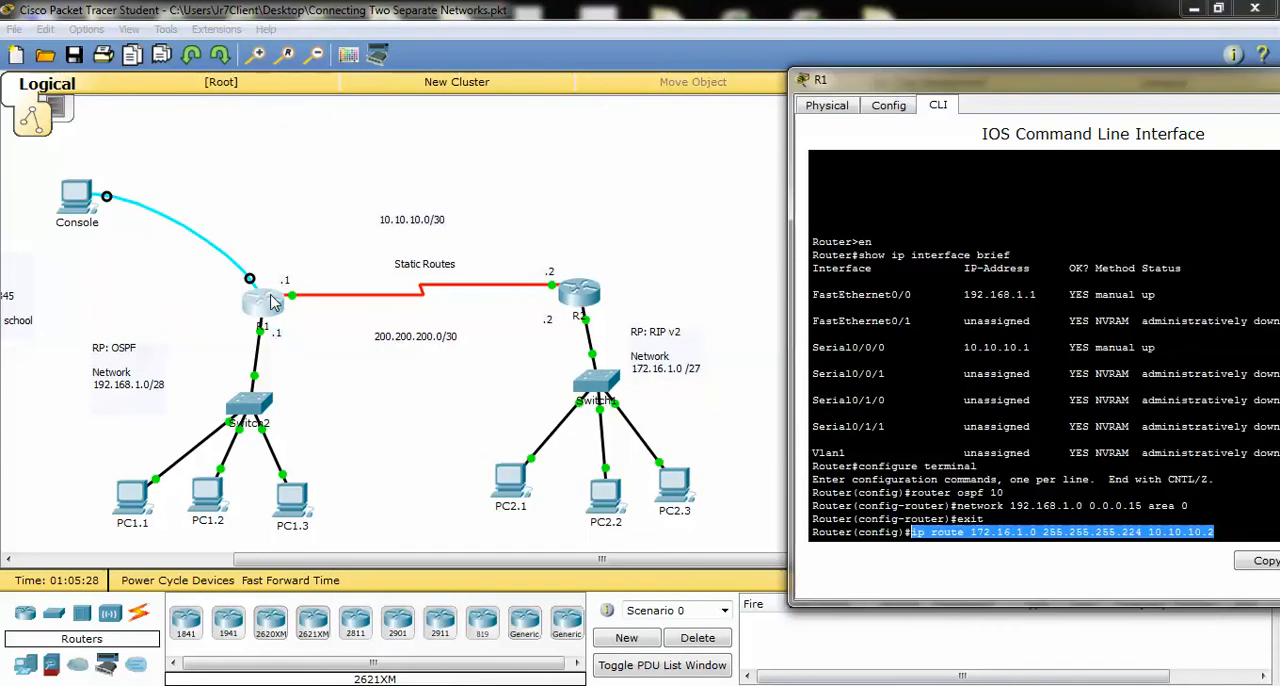
{"action": "left_click", "coordinate": [1223, 531]}
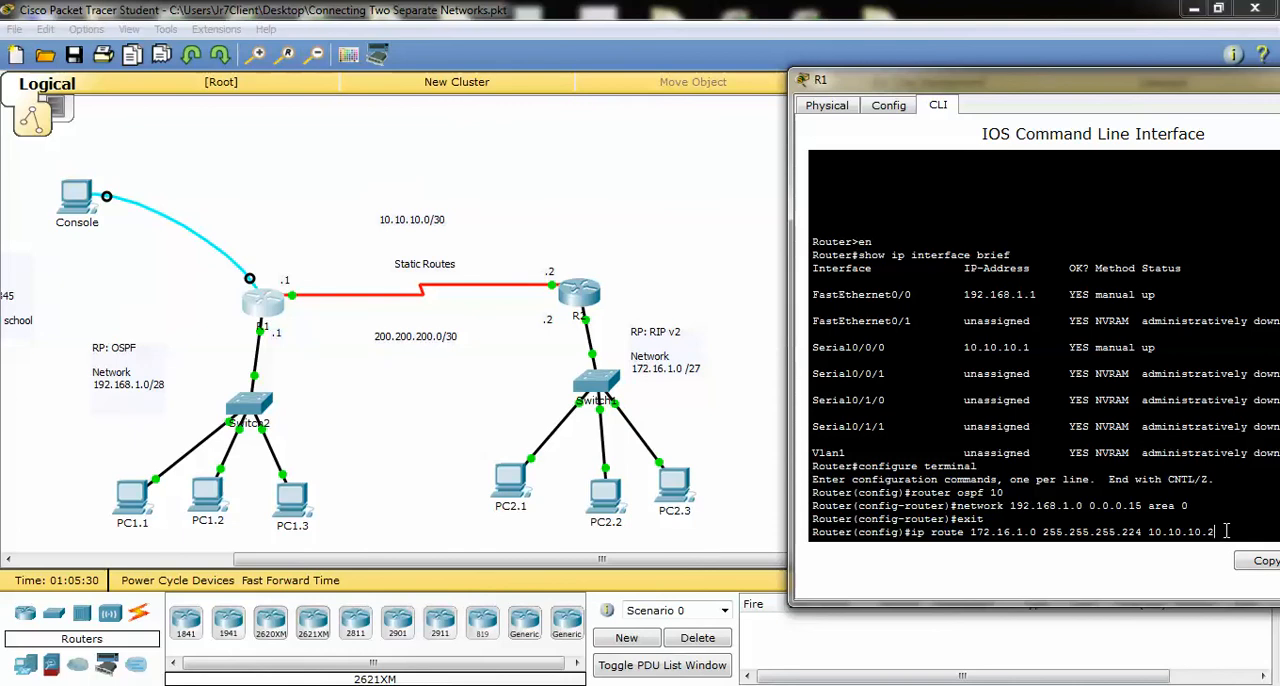
{"action": "key", "text": "Return"}
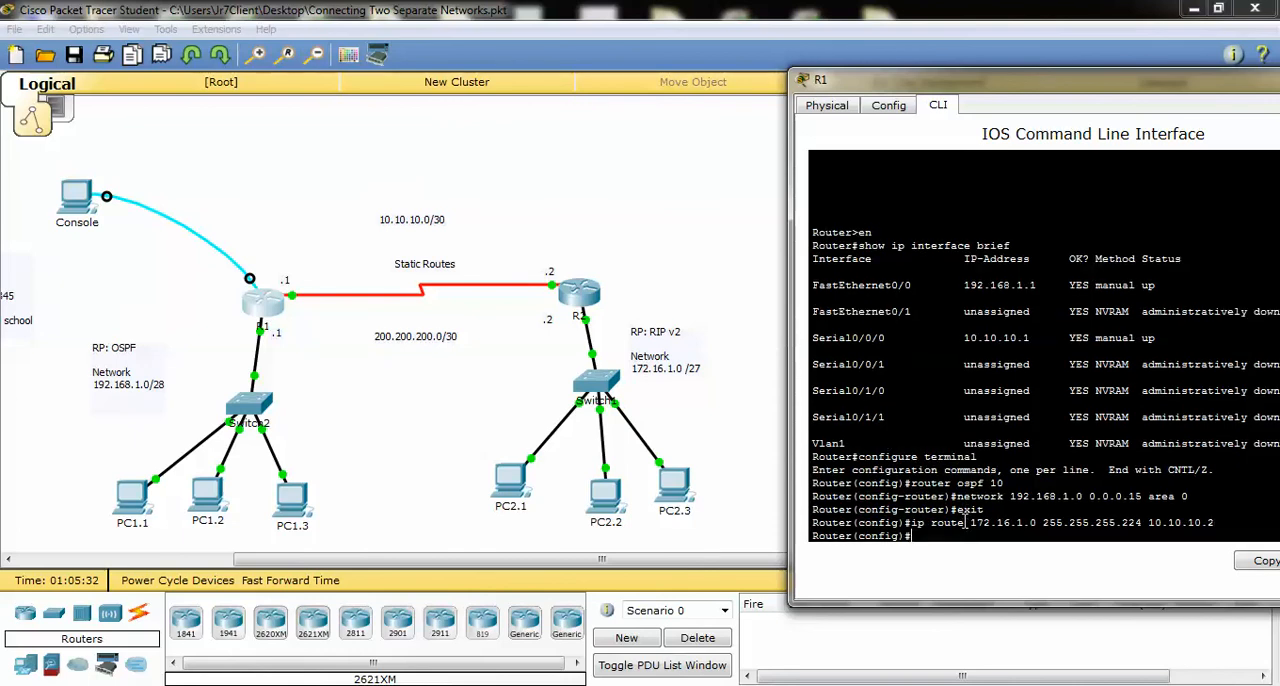
Repeat the ping to 172.16.1.6 from PC1.1's Command Prompt, then display the Router 1 notes beside the topology
{"action": "left_click", "coordinate": [131, 495]}
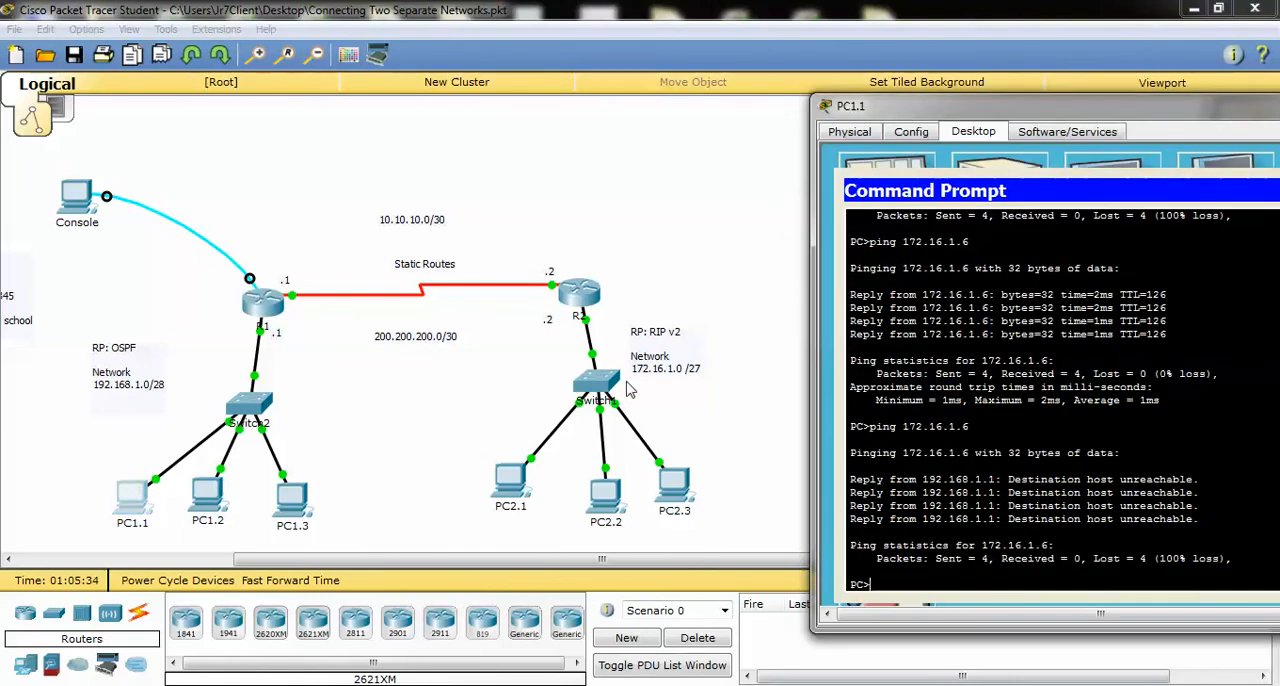
{"action": "key", "text": "Up"}
{"action": "key", "text": "Return"}
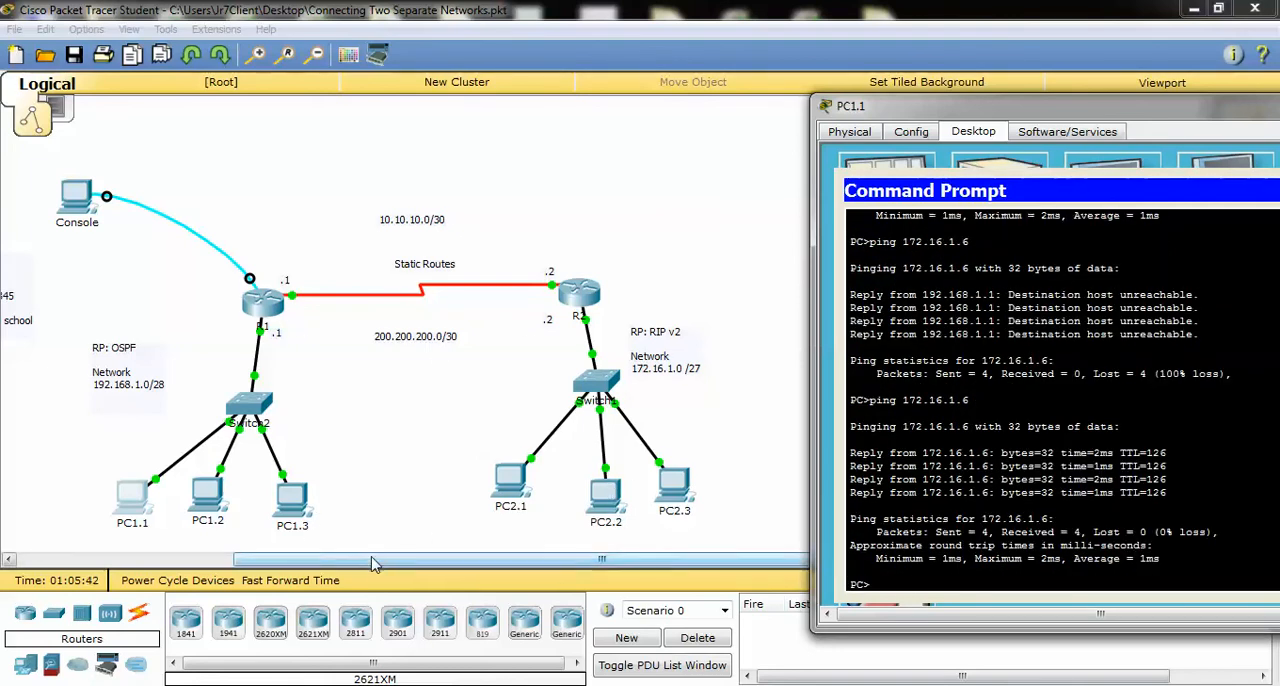
{"action": "left_click_drag", "start_coordinate": [374, 560], "coordinate": [255, 566]}
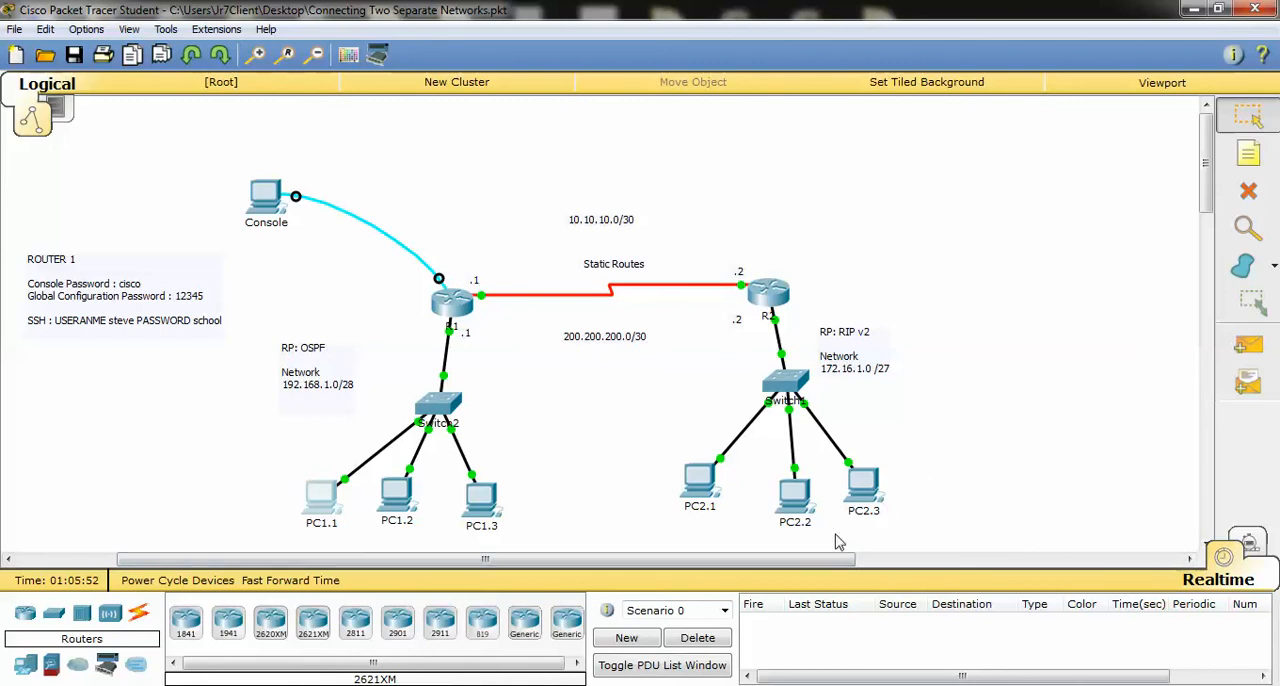
{"action": "left_click_drag", "start_coordinate": [326, 560], "coordinate": [272, 562]}
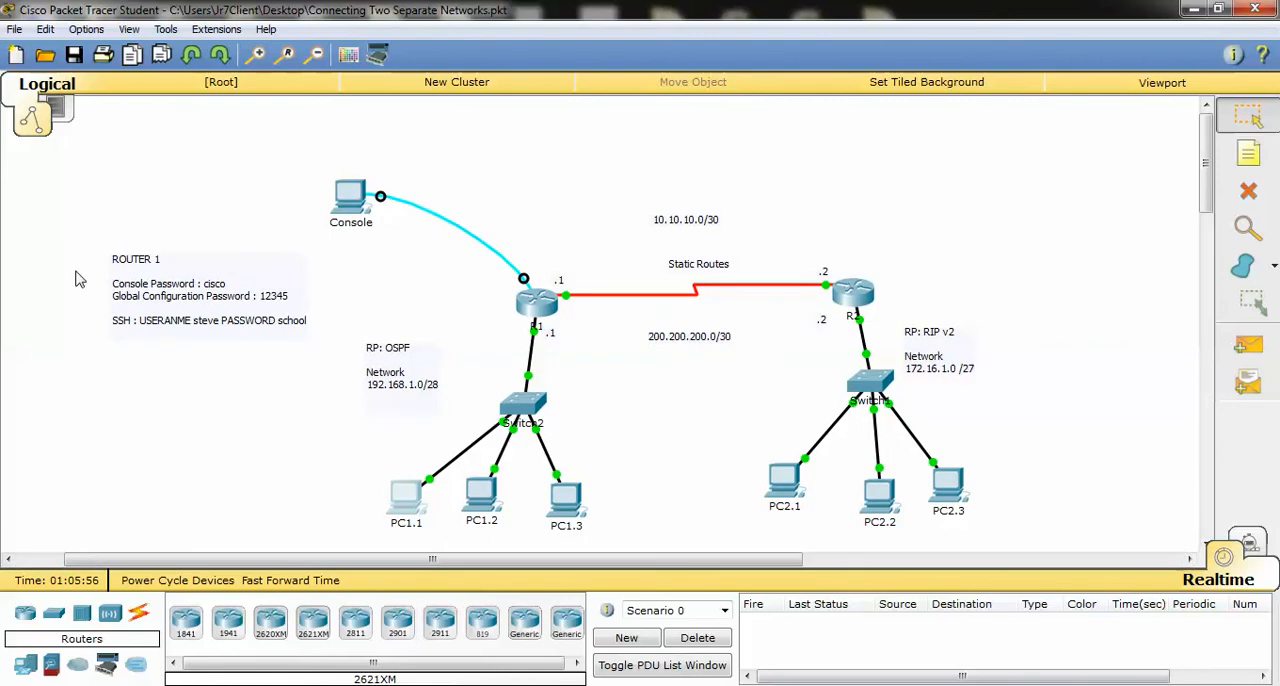